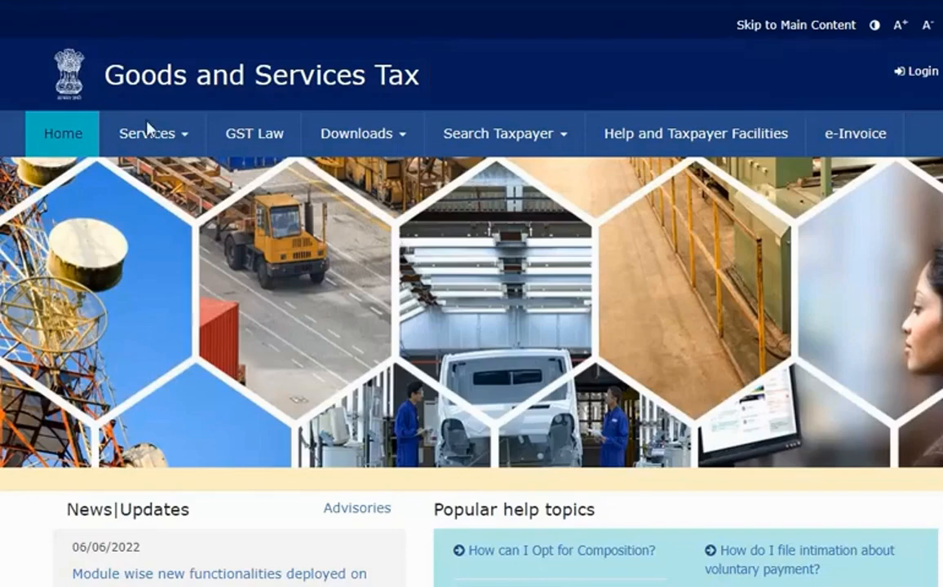
Go to Services > Registration > New Registration.
{"action": "mouse_move", "coordinate": [148, 129]}
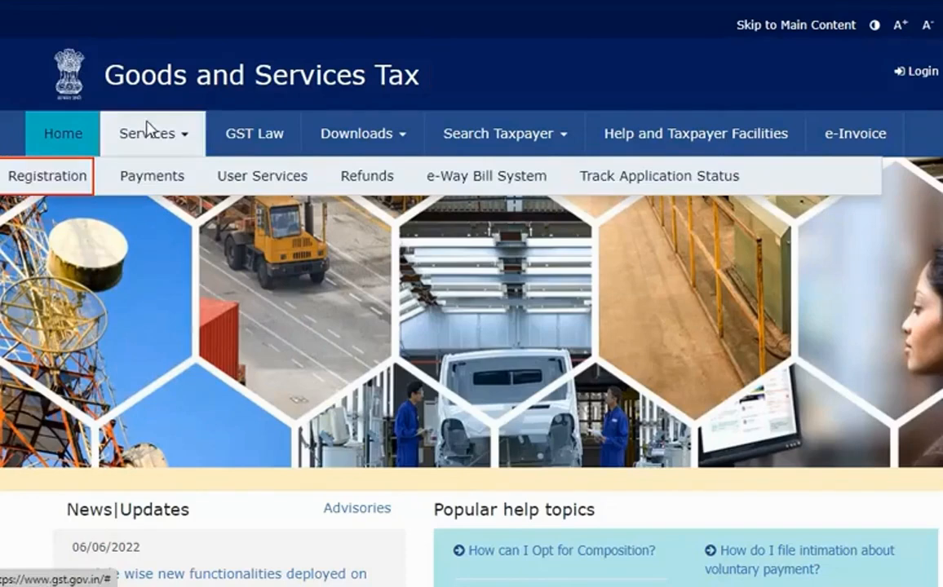
{"action": "mouse_move", "coordinate": [65, 173]}
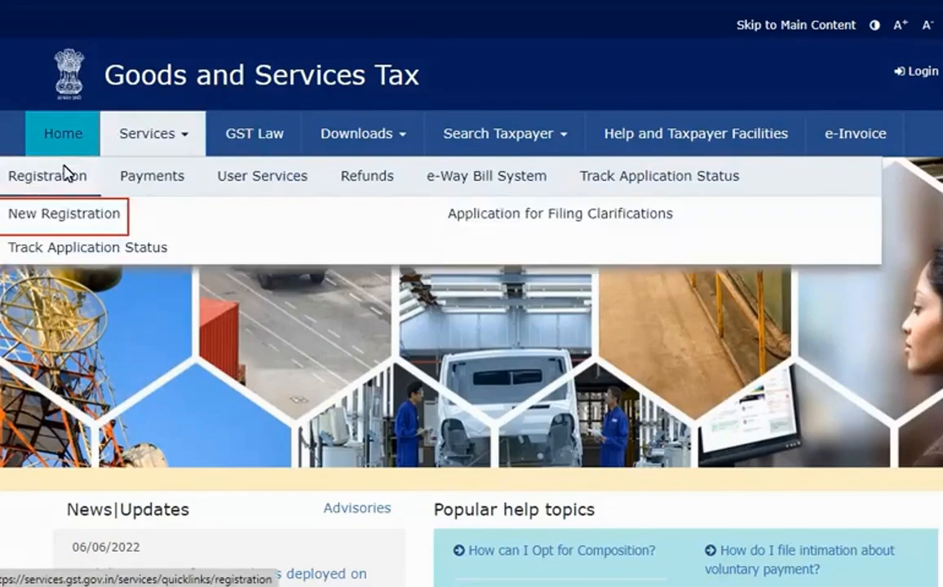
{"action": "left_click", "coordinate": [84, 213]}
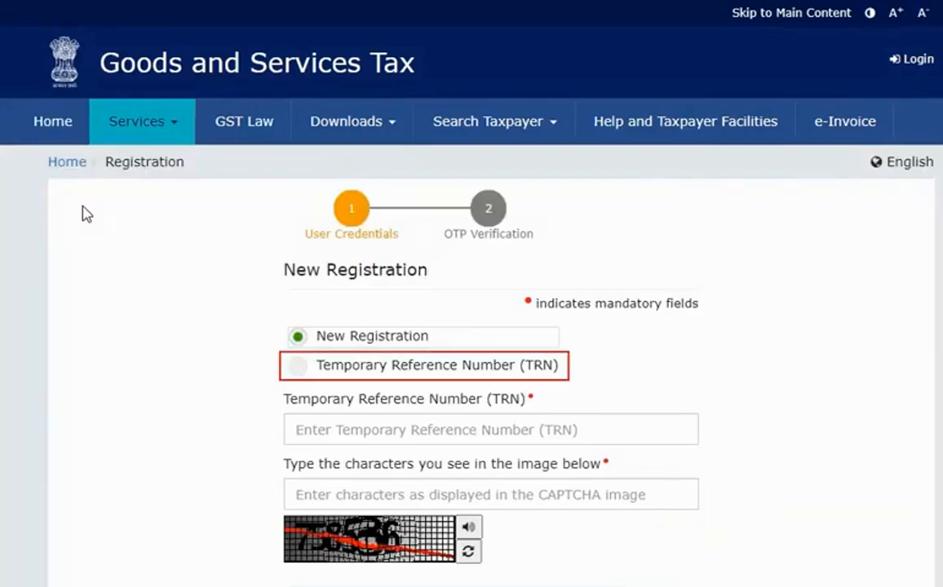
Choose the Temporary Reference Number option and submit the TRN with the CAPTCHA characters.
{"action": "left_click", "coordinate": [299, 368]}
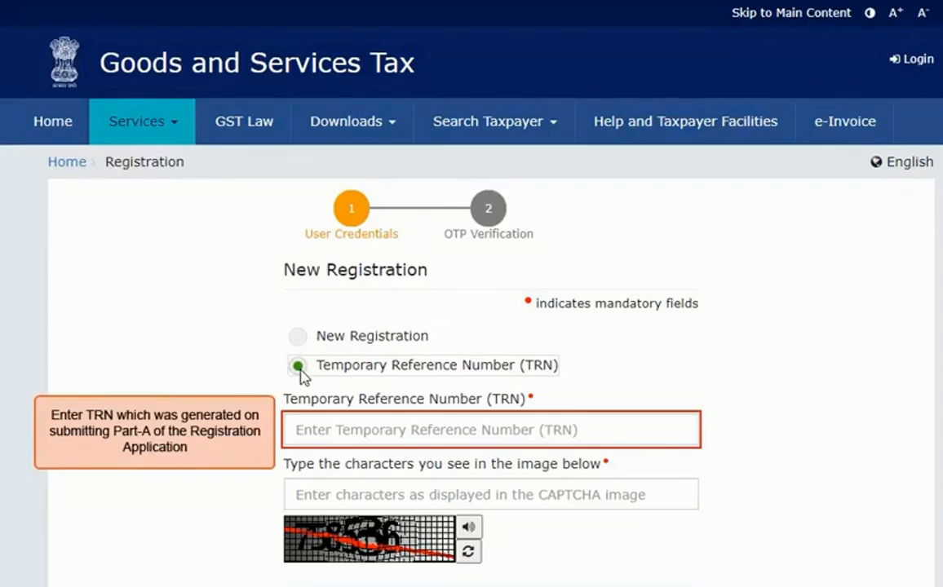
{"action": "left_click", "coordinate": [311, 440]}
{"action": "type", "text": "07XXXXXXXXXXXRN"}
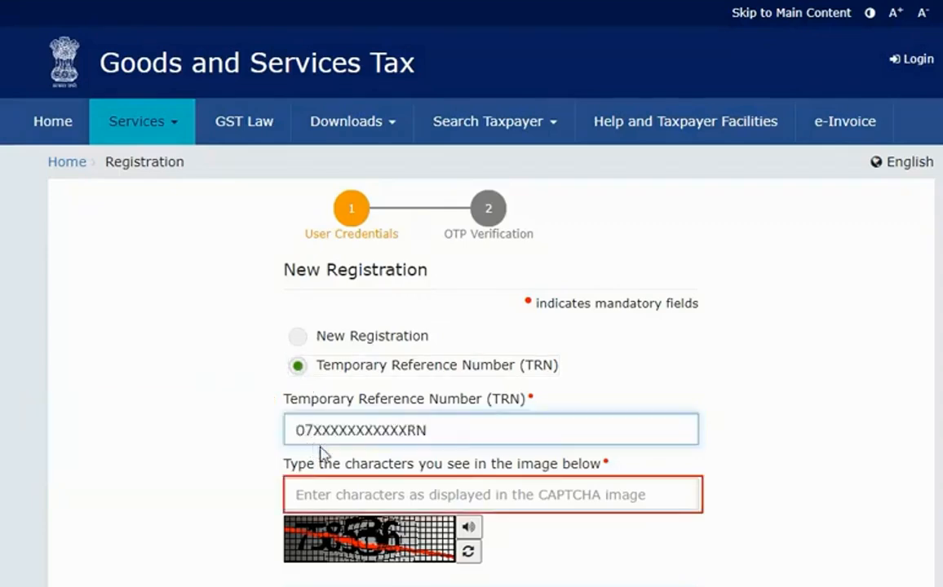
{"action": "left_click", "coordinate": [332, 499]}
{"action": "type", "text": "758536"}
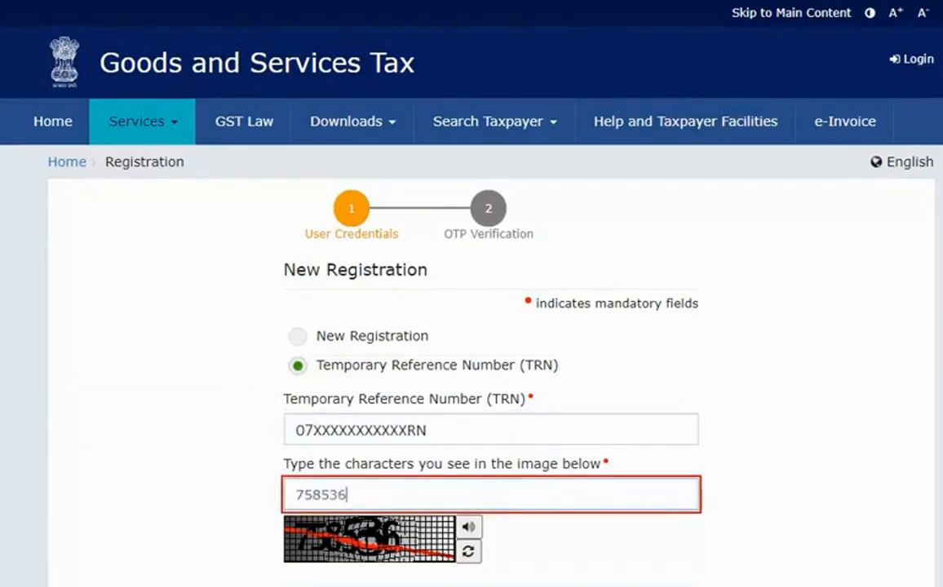
{"action": "scroll", "coordinate": [330, 499], "scroll_direction": "down", "scroll_amount": 2}
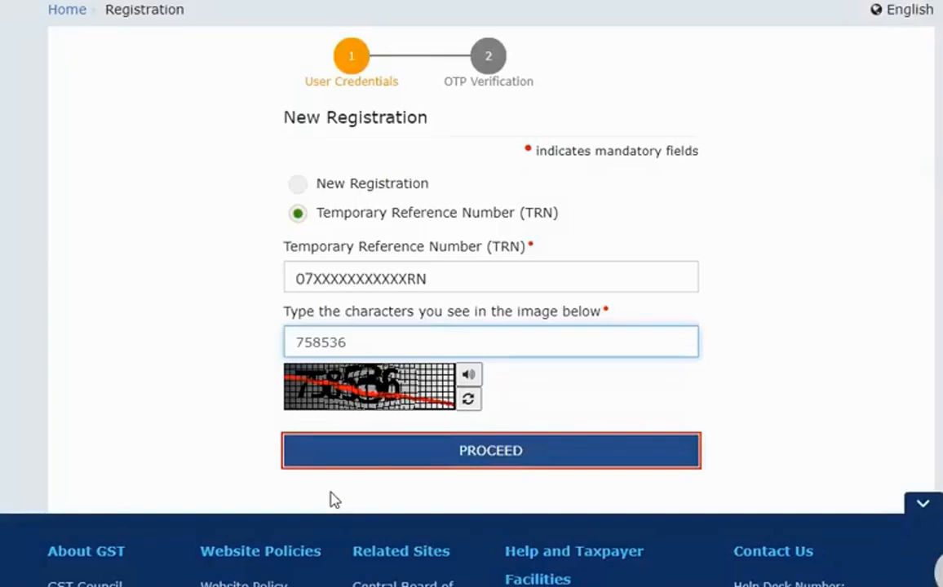
{"action": "left_click", "coordinate": [560, 452]}
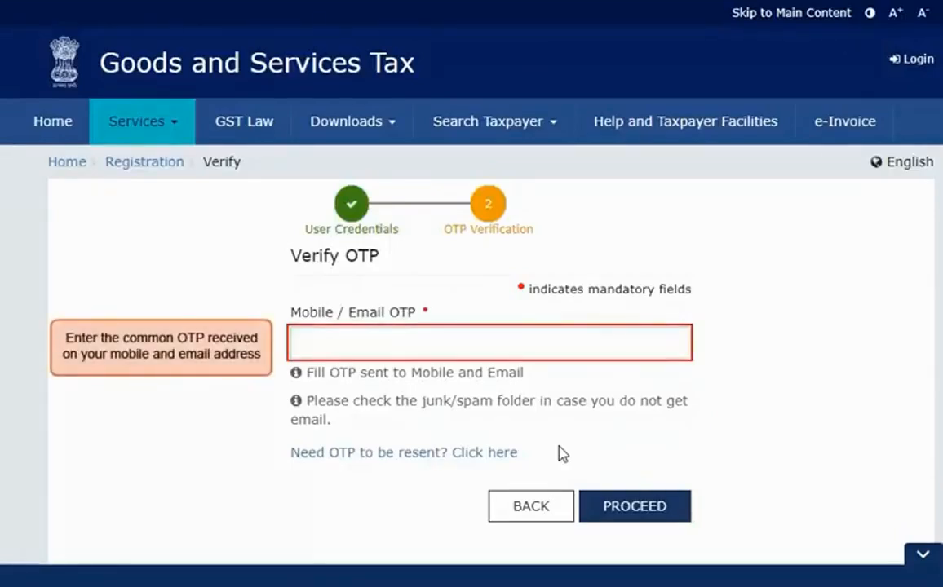
Enter the mobile/email OTP and proceed to the dashboard of saved applications.
{"action": "left_click", "coordinate": [509, 338]}
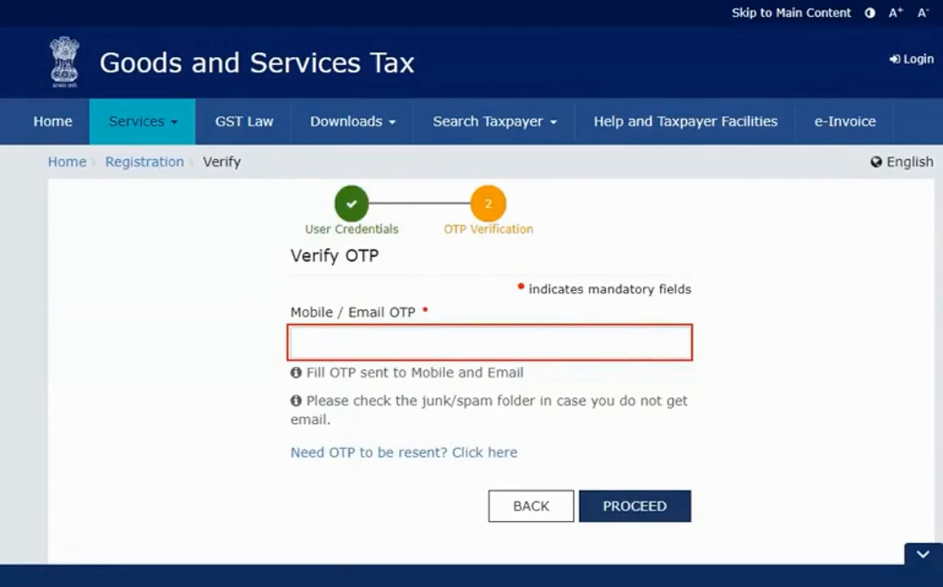
{"action": "type", "text": "••••••"}
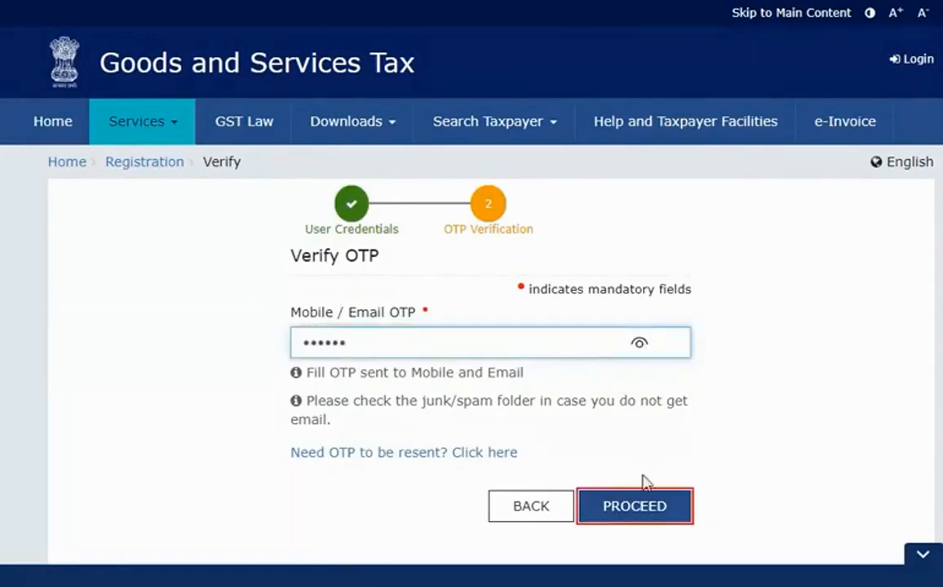
{"action": "left_click", "coordinate": [644, 506]}
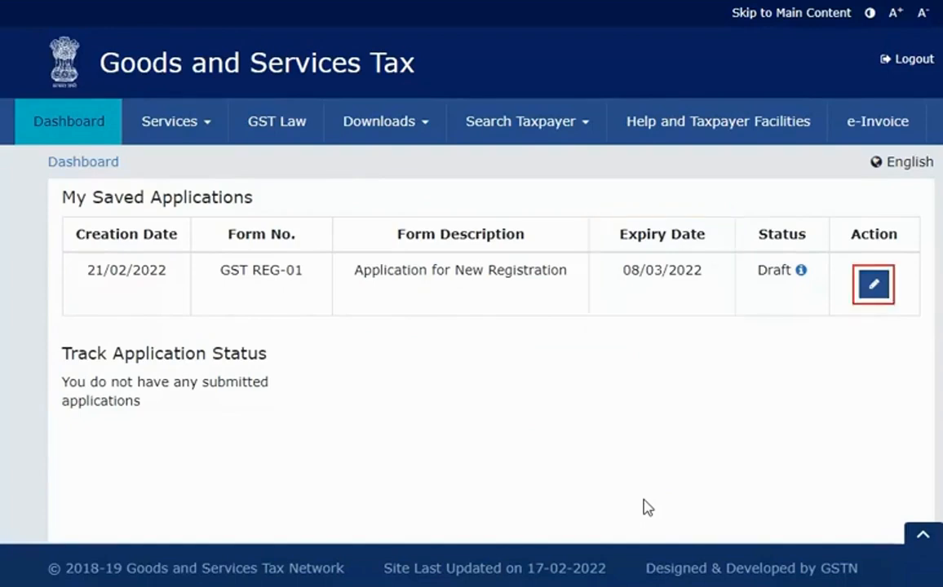
Open the GST REG-01 draft from My Saved Applications for editing.
{"action": "left_click", "coordinate": [873, 283]}
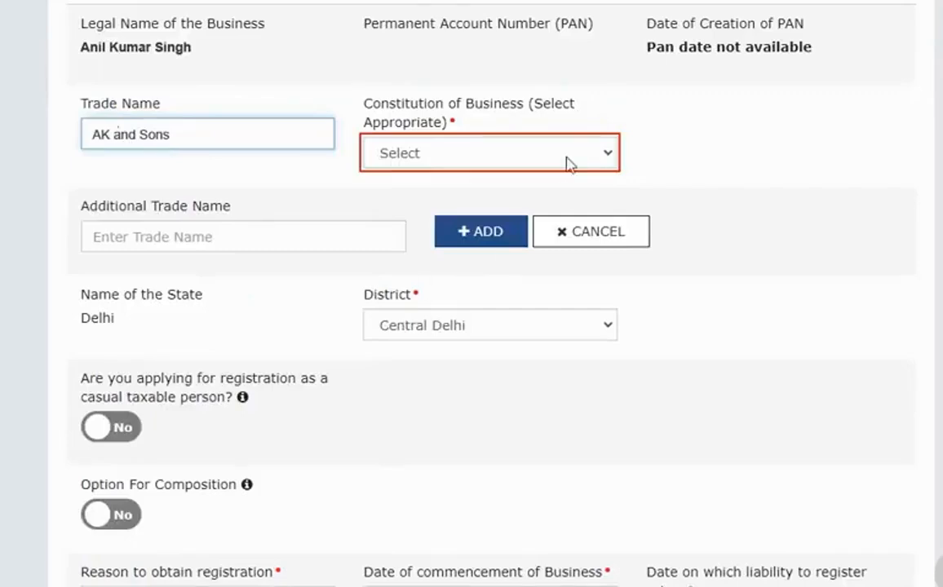
Set Constitution of Business to Partnership and mark the business as a casual taxable person.
{"action": "left_click", "coordinate": [568, 163]}
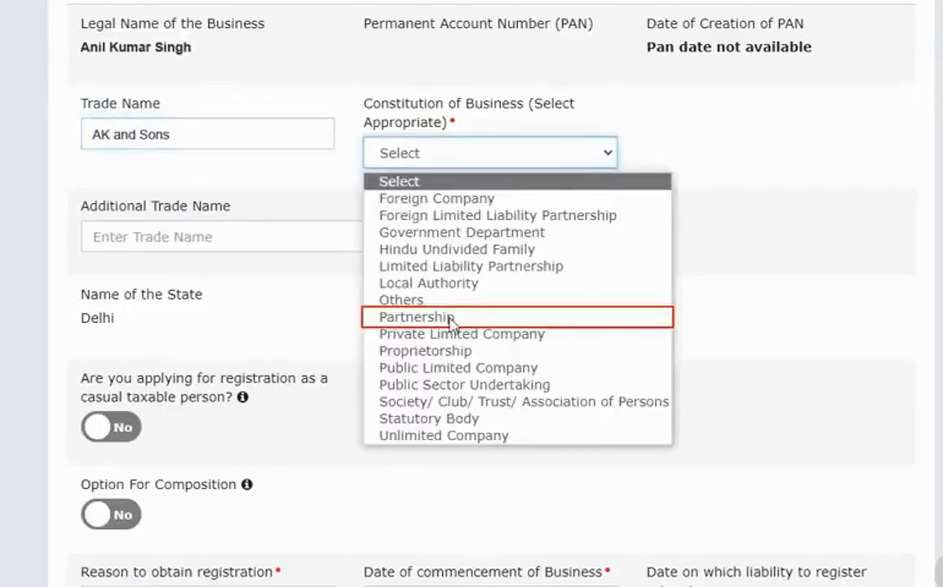
{"action": "left_click", "coordinate": [450, 321]}
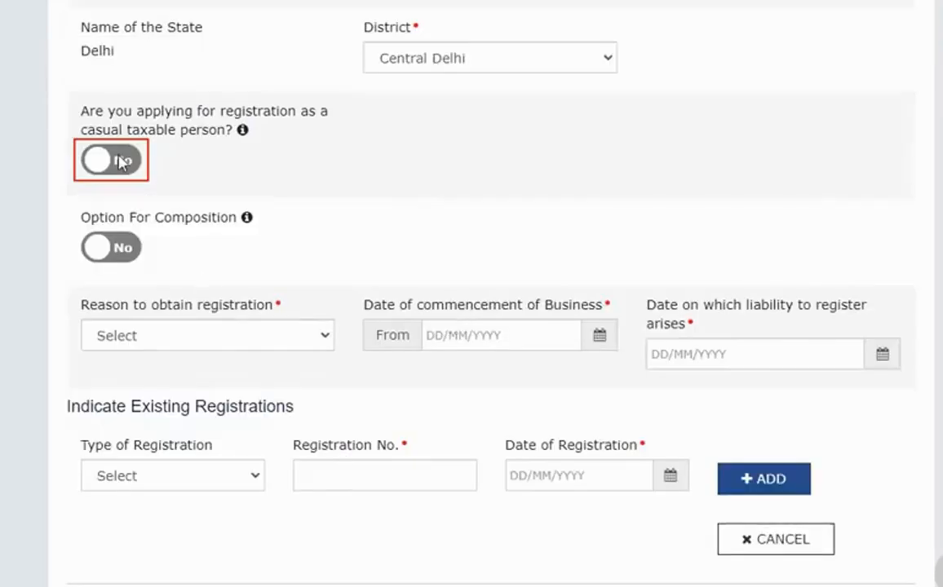
{"action": "left_click", "coordinate": [114, 161]}
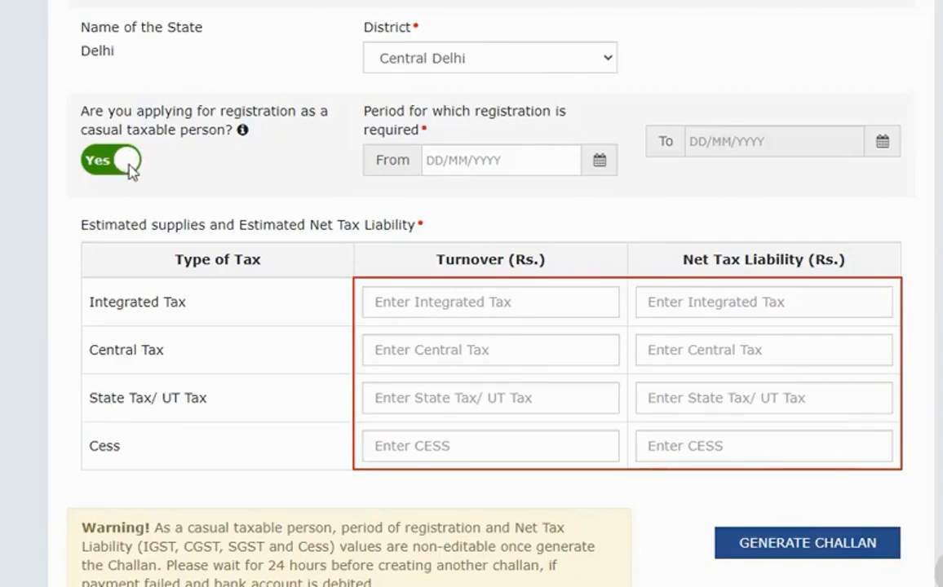
Switch casual taxable person back to No and set Option For Composition to Yes.
{"action": "left_click", "coordinate": [124, 161]}
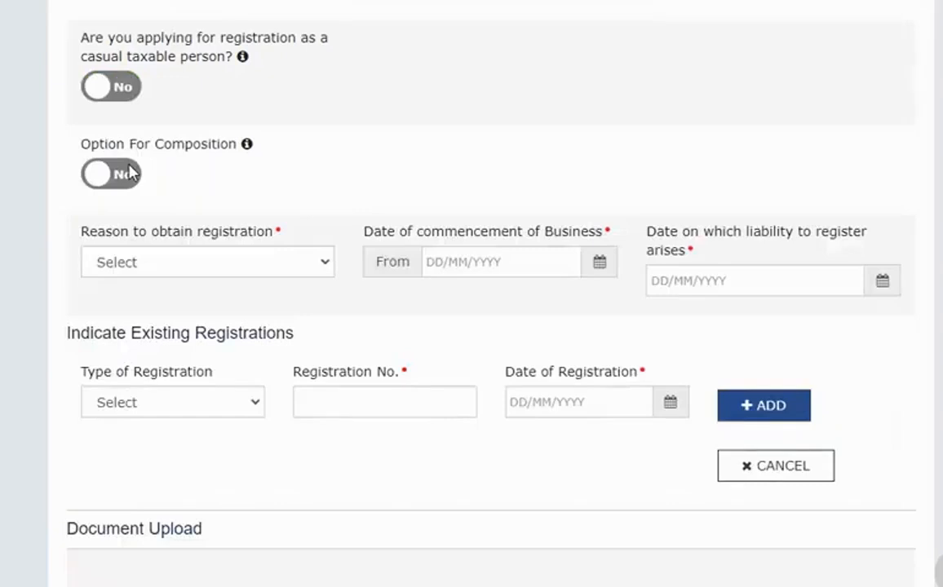
{"action": "left_click", "coordinate": [129, 172]}
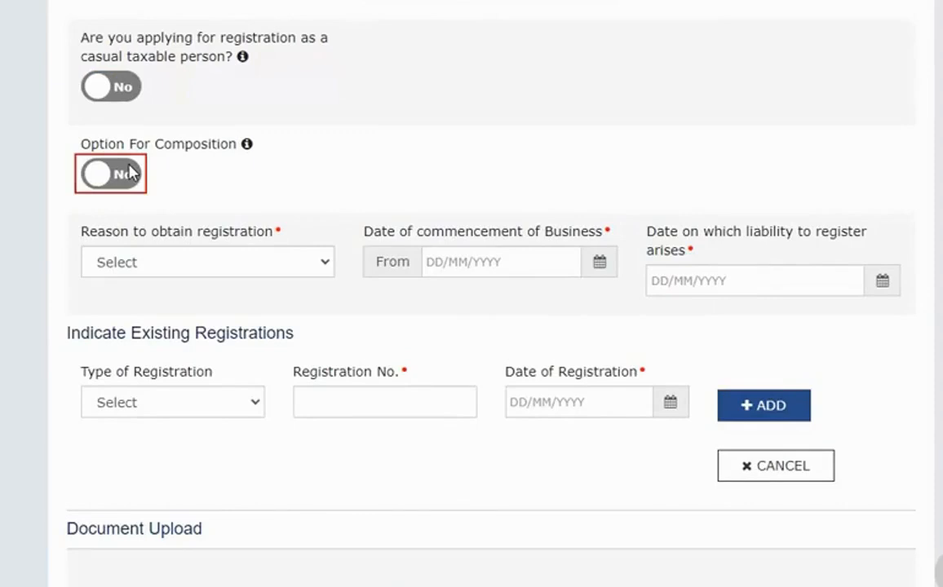
{"action": "left_click", "coordinate": [129, 172]}
{"action": "scroll", "coordinate": [132, 186], "scroll_direction": "down", "scroll_amount": 1}
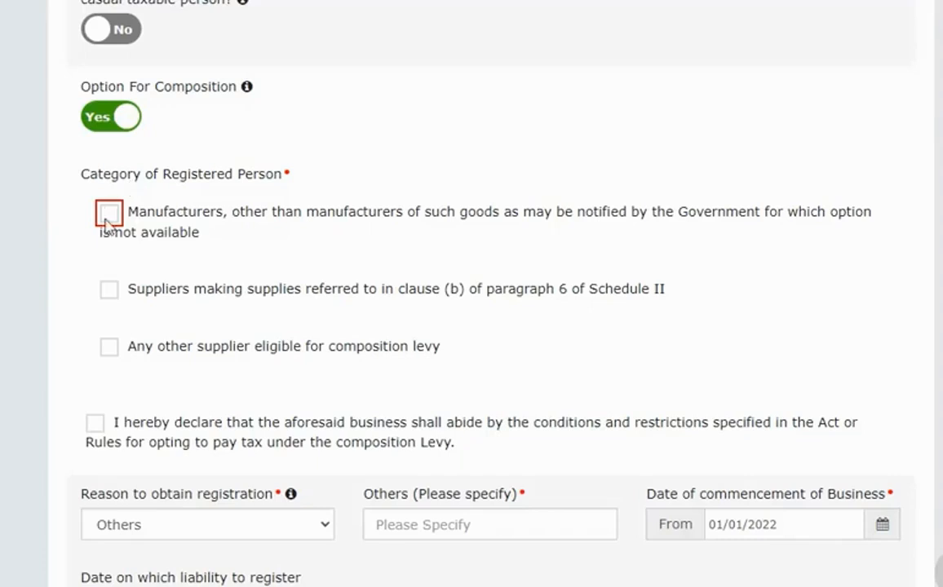
Select the Manufacturers category and confirm not making ice cream, pan masala or tobacco.
{"action": "left_click", "coordinate": [109, 214]}
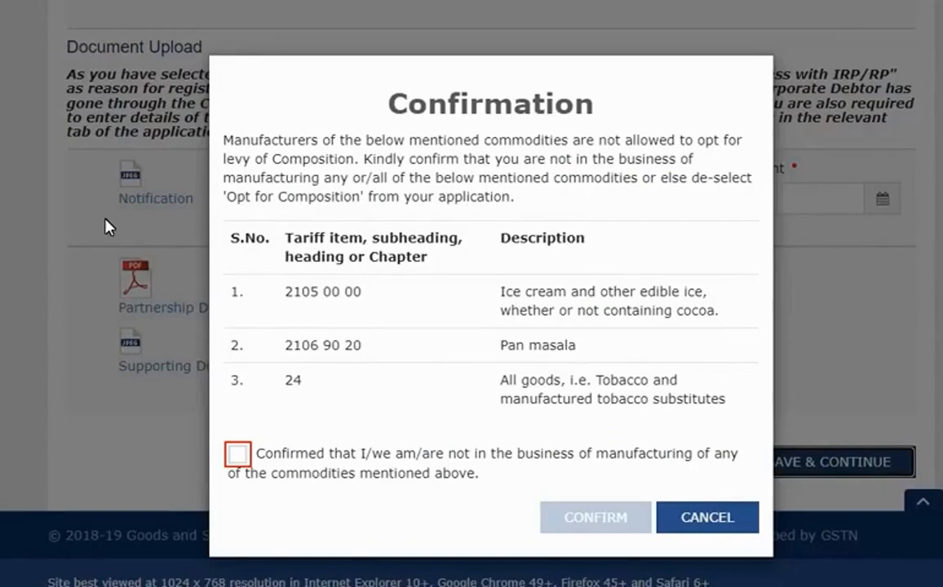
{"action": "left_click", "coordinate": [239, 455]}
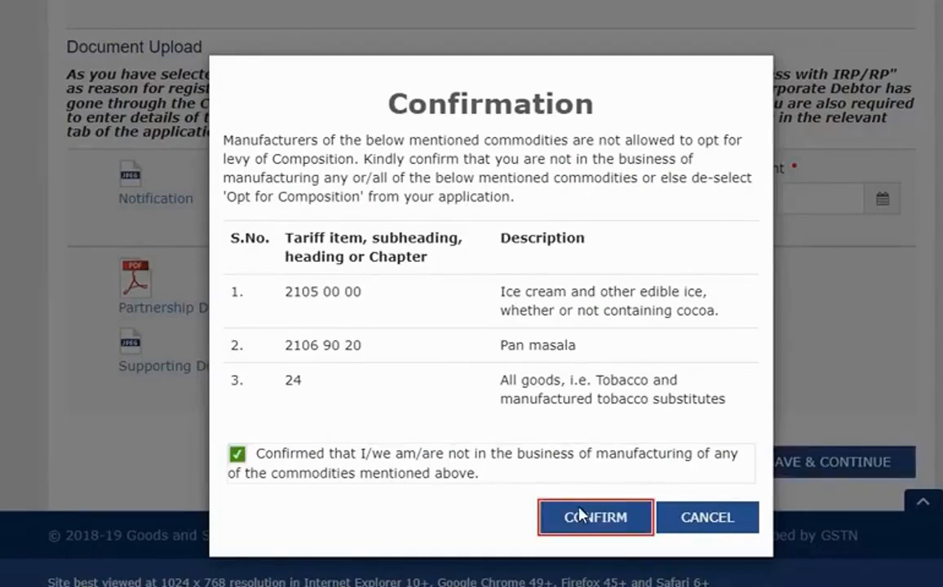
{"action": "left_click", "coordinate": [554, 514]}
{"action": "left_click", "coordinate": [324, 257]}
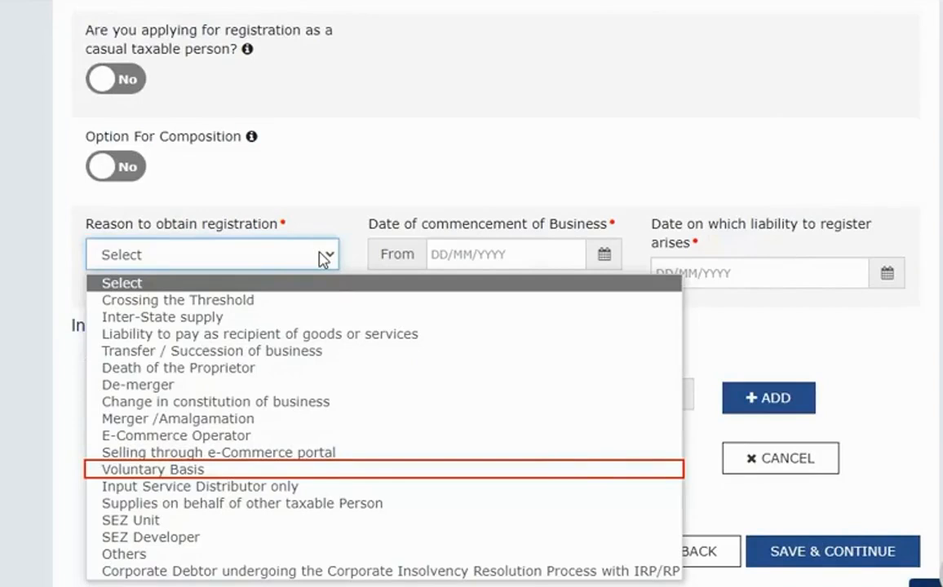
After trying Voluntary Basis and SEZ Unit, choose Crossing the Threshold and commencement date 01/01/2022.
{"action": "left_click", "coordinate": [180, 471]}
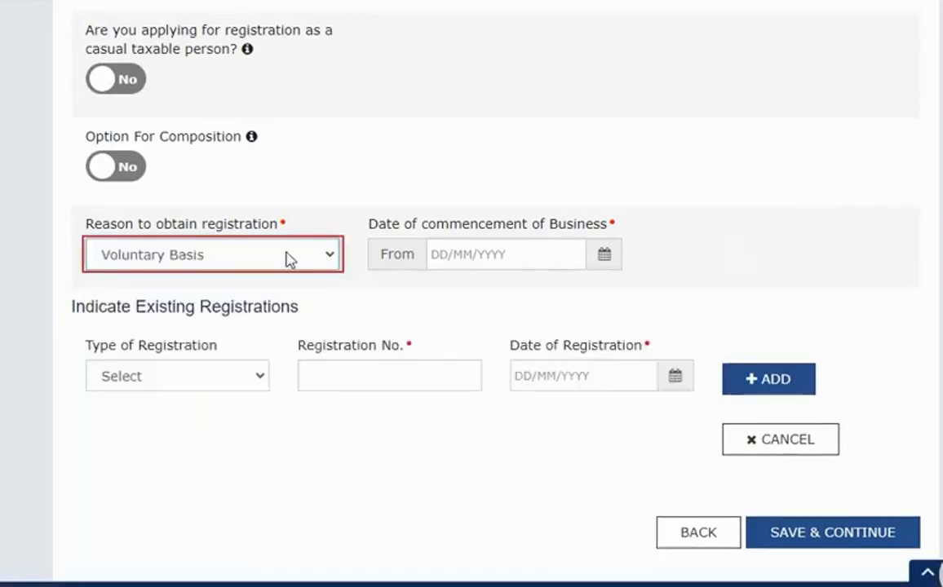
{"action": "left_click", "coordinate": [285, 259]}
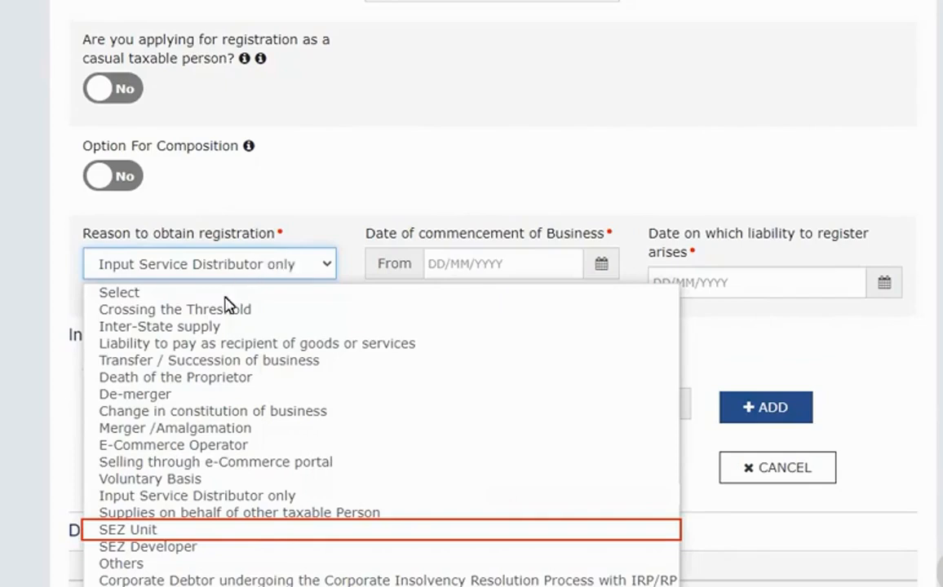
{"action": "left_click", "coordinate": [194, 530]}
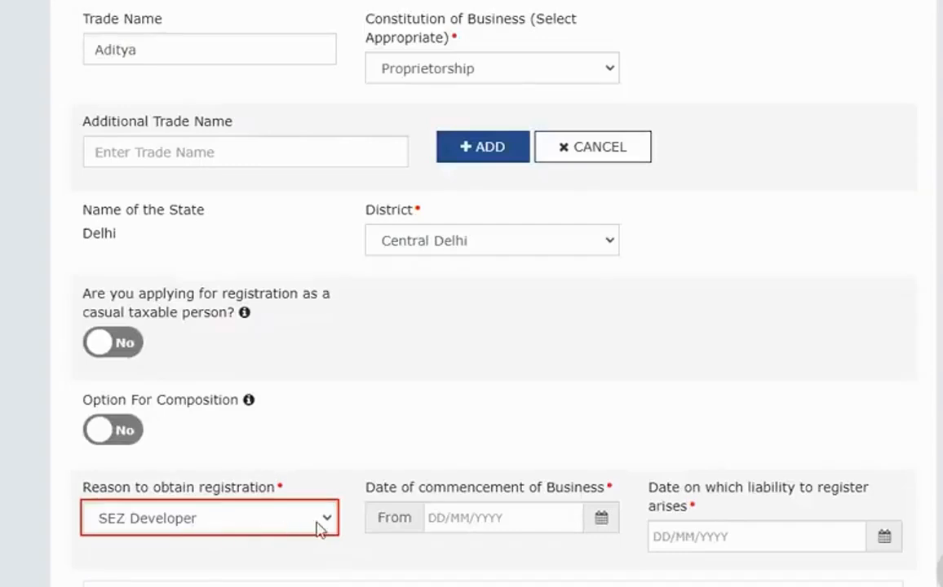
{"action": "left_click", "coordinate": [320, 519]}
{"action": "left_click", "coordinate": [272, 231]}
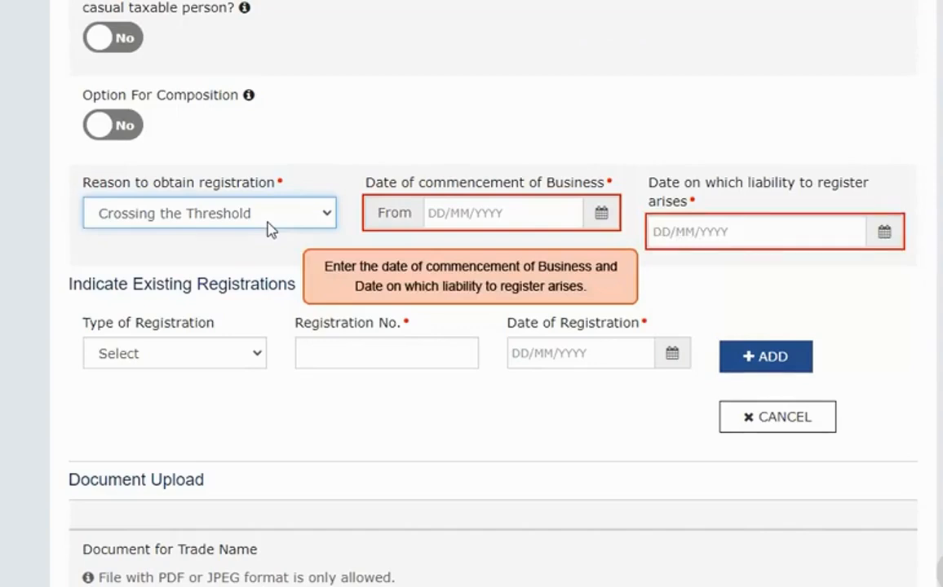
{"action": "left_click", "coordinate": [562, 216]}
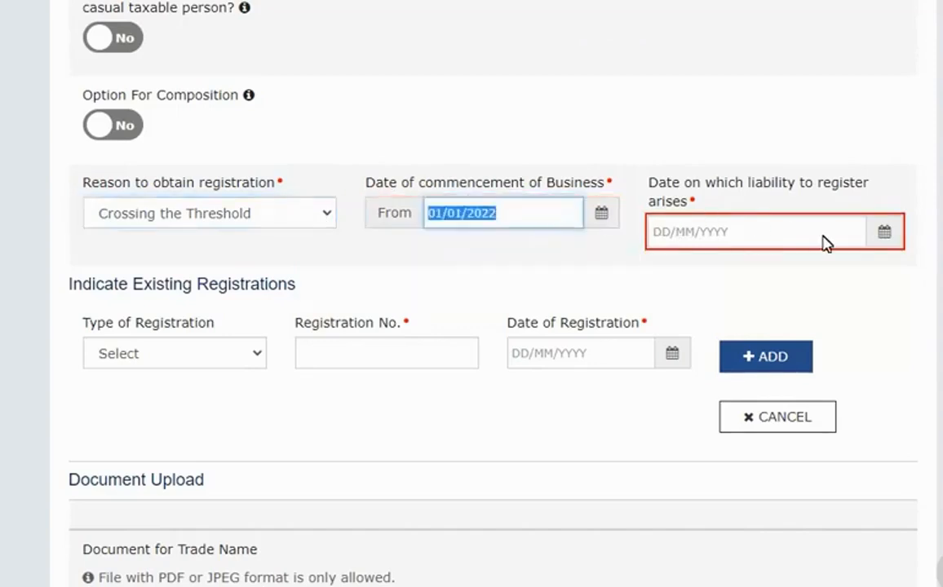
Set the liability date to 01/03/2022 and save the Business Details tab.
{"action": "left_click", "coordinate": [825, 243]}
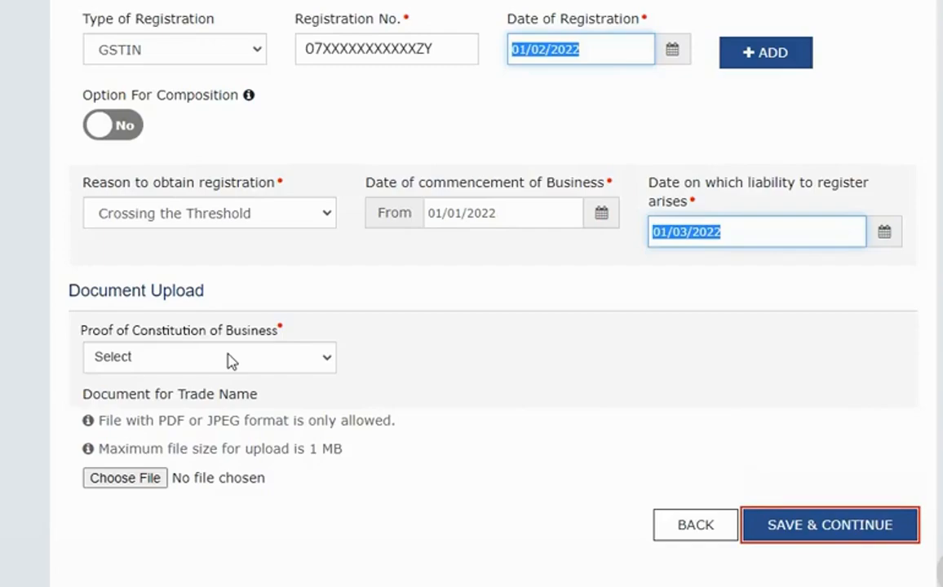
{"action": "left_click", "coordinate": [900, 528]}
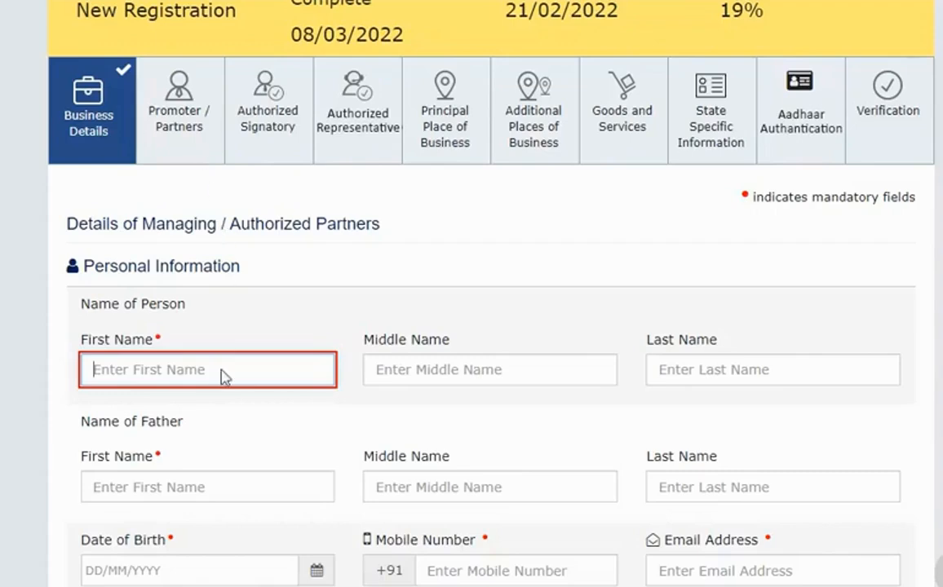
Enter the promoter's first, middle and last name and the father's full name.
{"action": "left_click", "coordinate": [221, 371]}
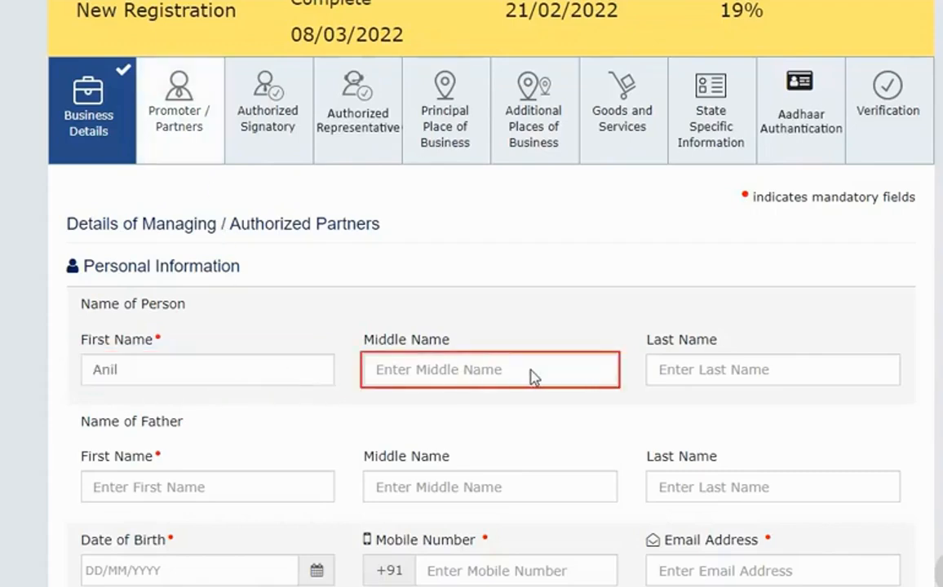
{"action": "left_click", "coordinate": [532, 377]}
{"action": "left_click", "coordinate": [721, 373]}
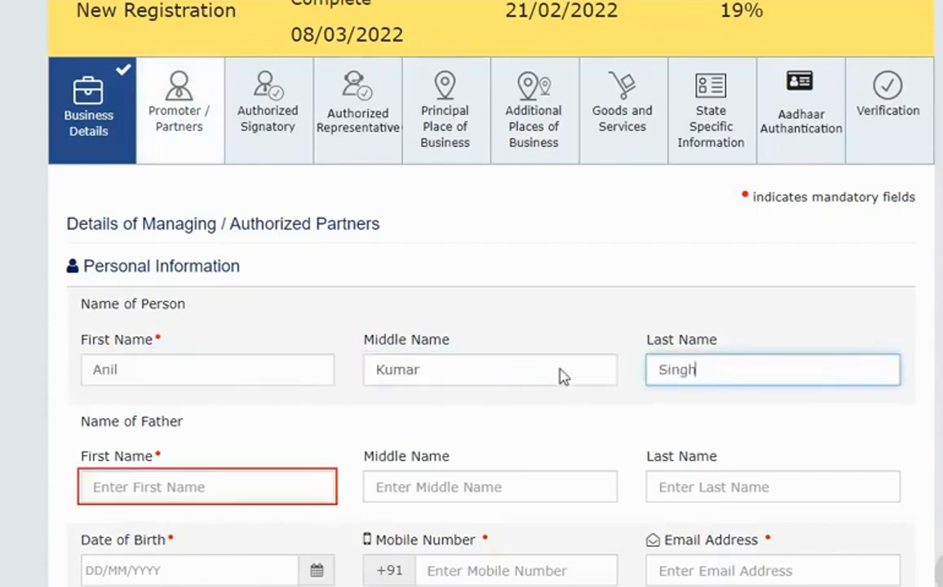
{"action": "left_click", "coordinate": [198, 490]}
{"action": "left_click", "coordinate": [489, 490]}
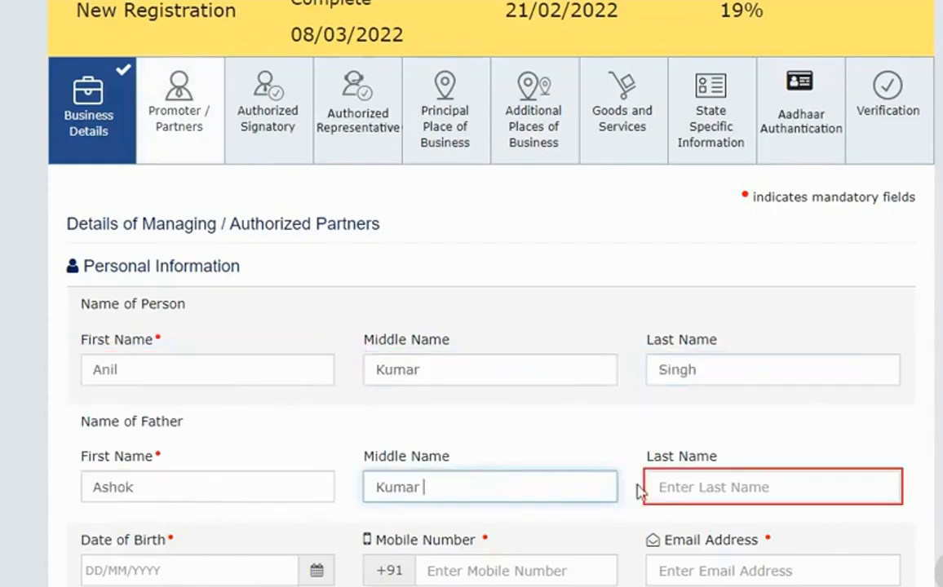
{"action": "left_click", "coordinate": [677, 500]}
{"action": "scroll", "coordinate": [674, 499], "scroll_direction": "down", "scroll_amount": 4}
Fill in the promoter's date of birth, mobile number and e-mail address.
{"action": "left_click", "coordinate": [229, 212]}
{"action": "type", "text": "21/10/1987"}
{"action": "left_click", "coordinate": [552, 211]}
{"action": "type", "text": "88XXXXXX00"}
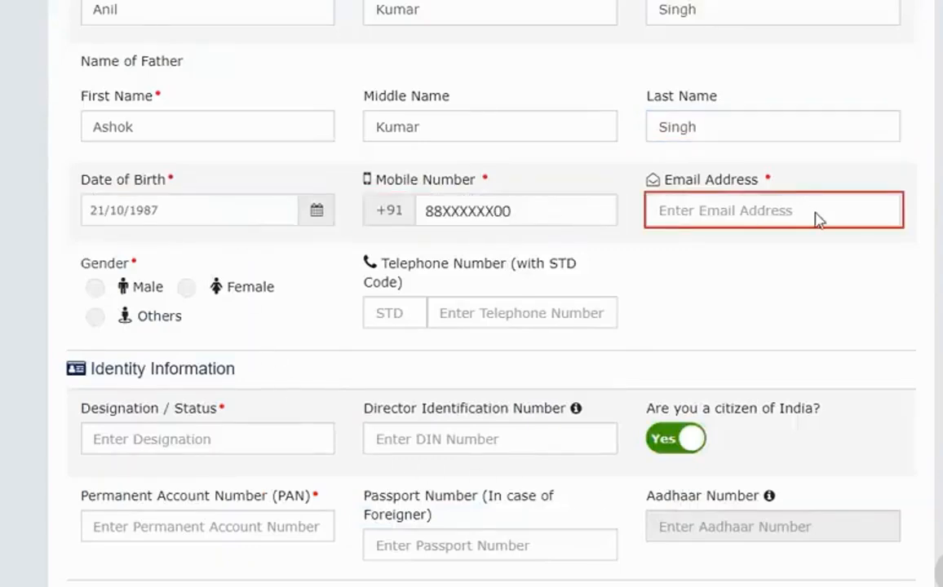
{"action": "left_click", "coordinate": [817, 217]}
{"action": "type", "text": "ABXXXXOM"}
Set the promoter's gender to Male and designation to Director.
{"action": "scroll", "coordinate": [588, 211], "scroll_direction": "down", "scroll_amount": 2}
{"action": "left_click", "coordinate": [95, 136]}
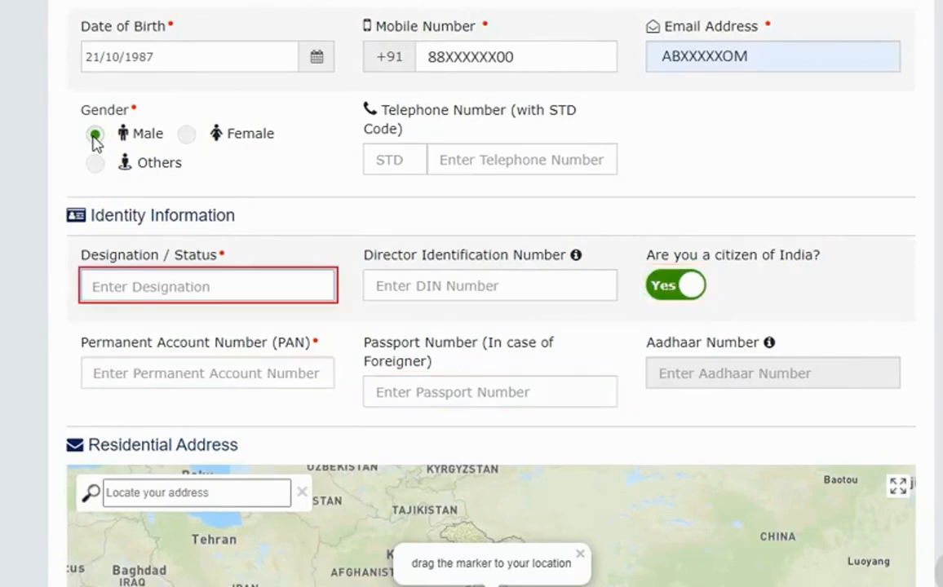
{"action": "left_click", "coordinate": [243, 283]}
{"action": "type", "text": "Director"}
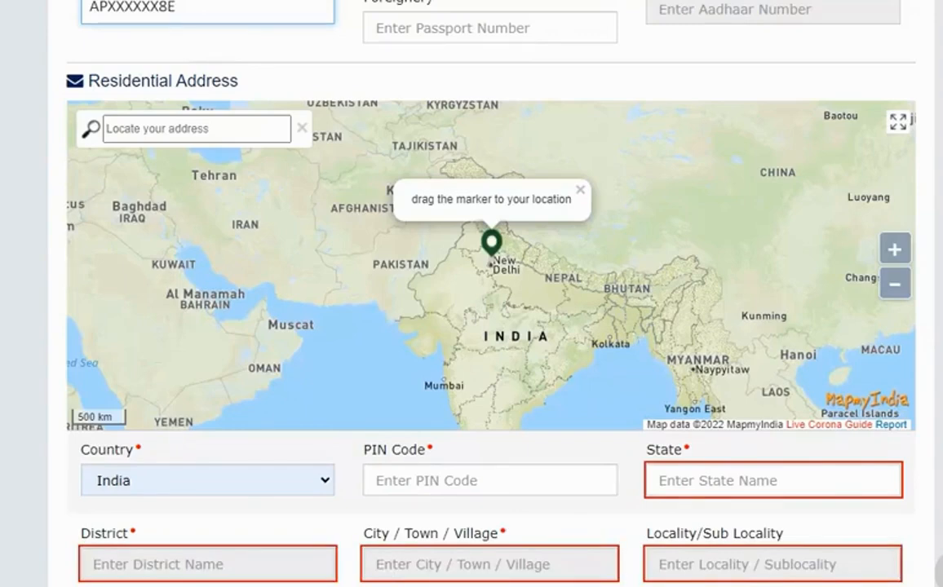
Search the map for the promoter's locality and confirm the adjusted marker position.
{"action": "scroll", "coordinate": [208, 377], "scroll_direction": "up", "scroll_amount": 1}
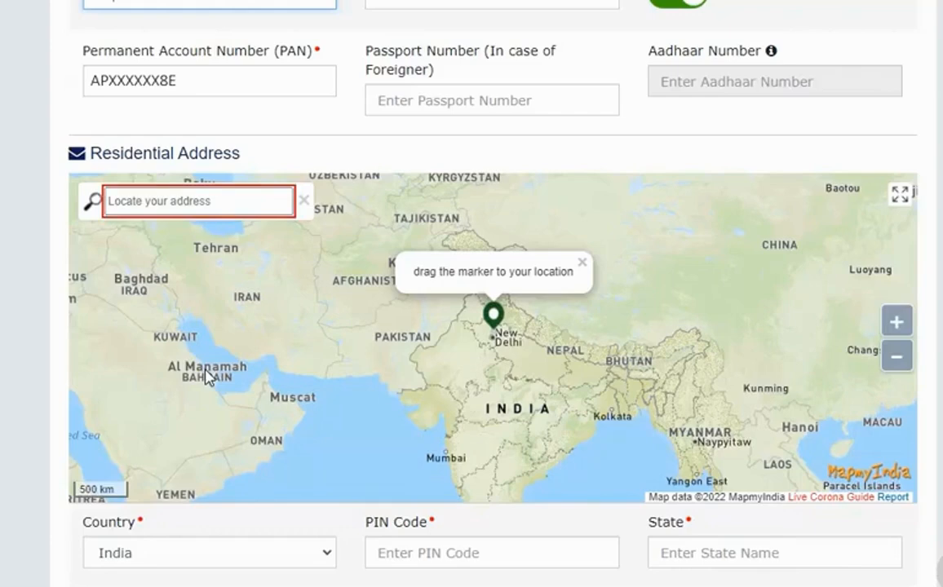
{"action": "left_click", "coordinate": [248, 202]}
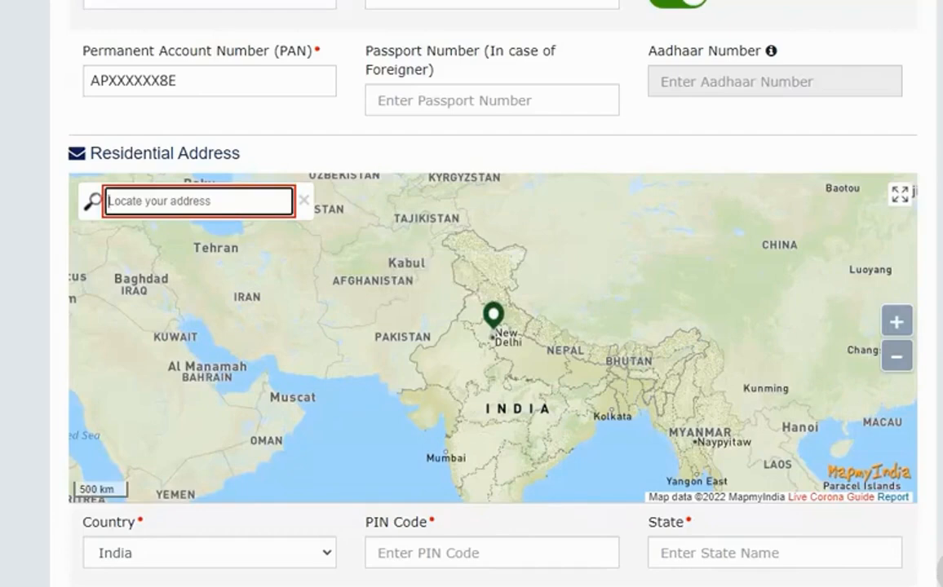
{"action": "type", "text": "DDA Flats "}
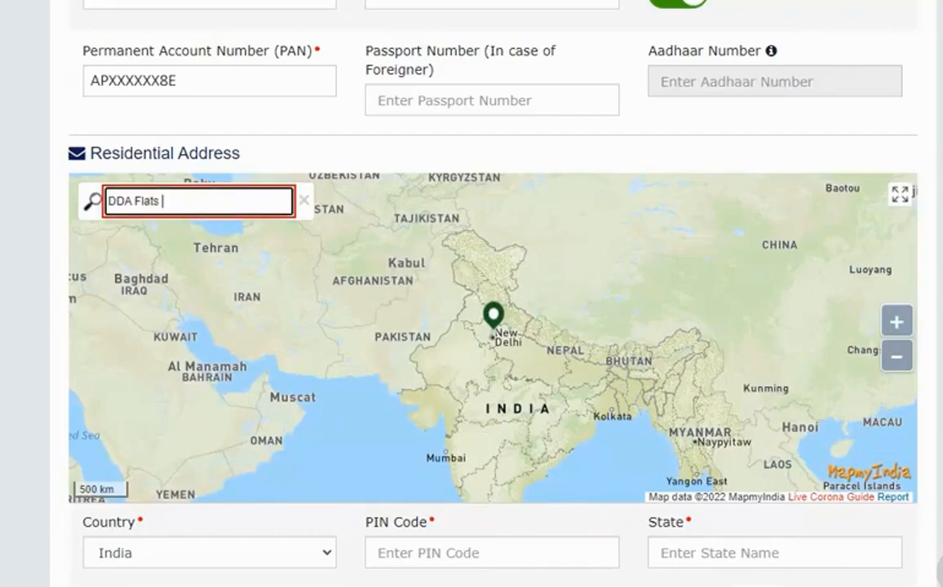
{"action": "type", "text": "Kalkaji"}
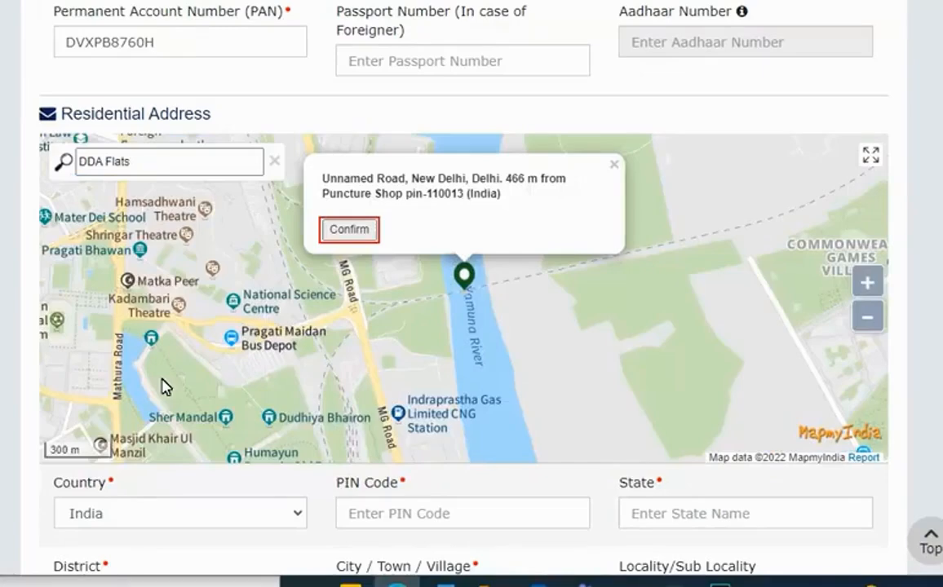
{"action": "left_click", "coordinate": [371, 231]}
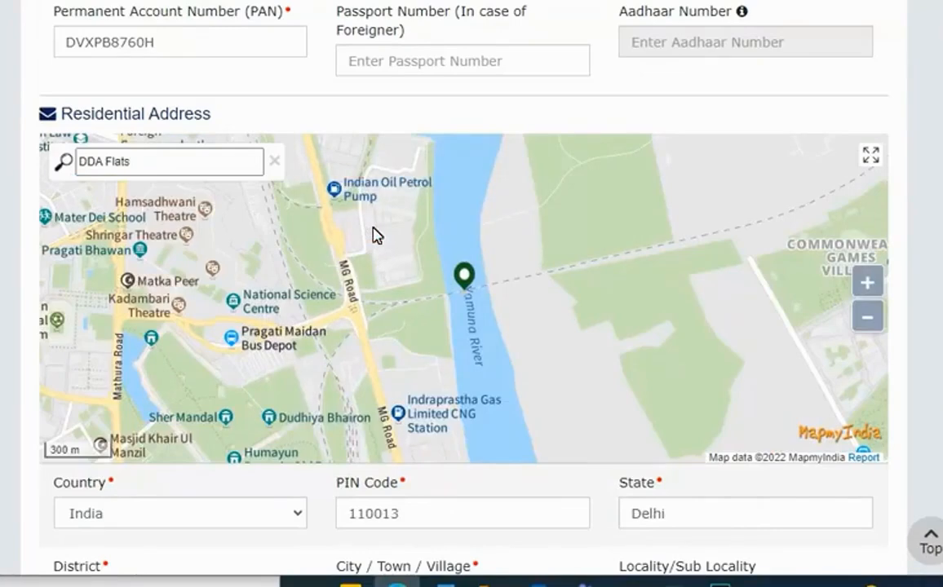
{"action": "left_click_drag", "start_coordinate": [467, 276], "coordinate": [431, 280]}
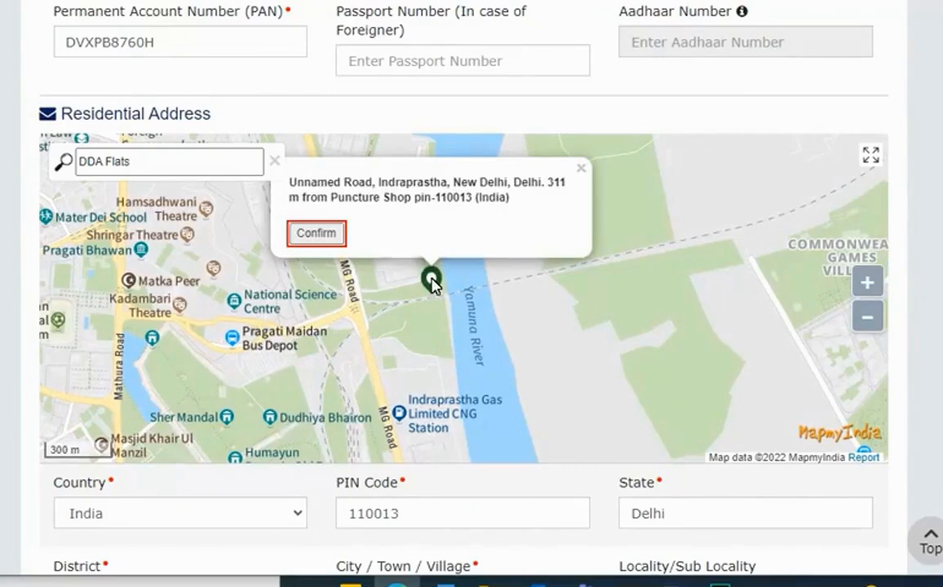
{"action": "left_click", "coordinate": [315, 234]}
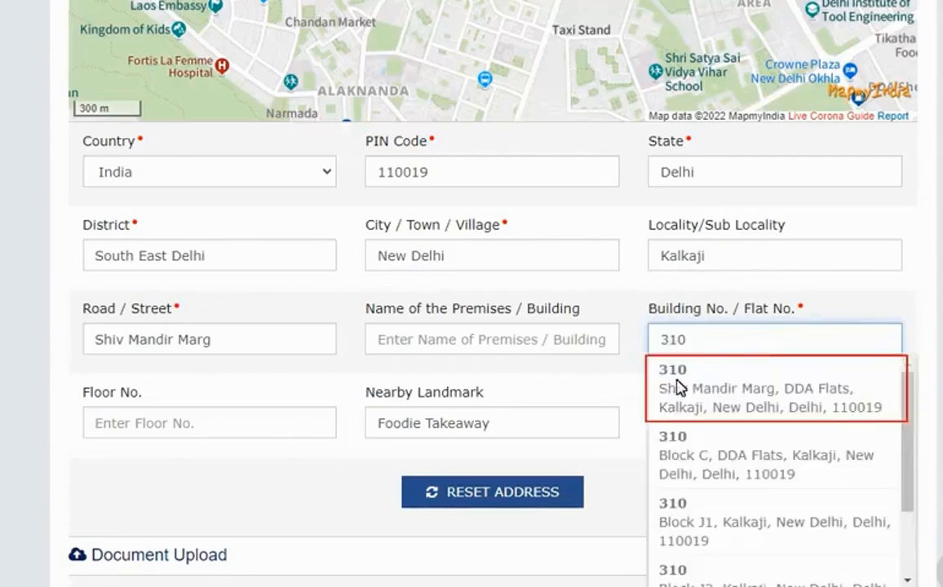
Enter floor number 3 in the residential address.
{"action": "left_click", "coordinate": [219, 424]}
{"action": "type", "text": "3"}
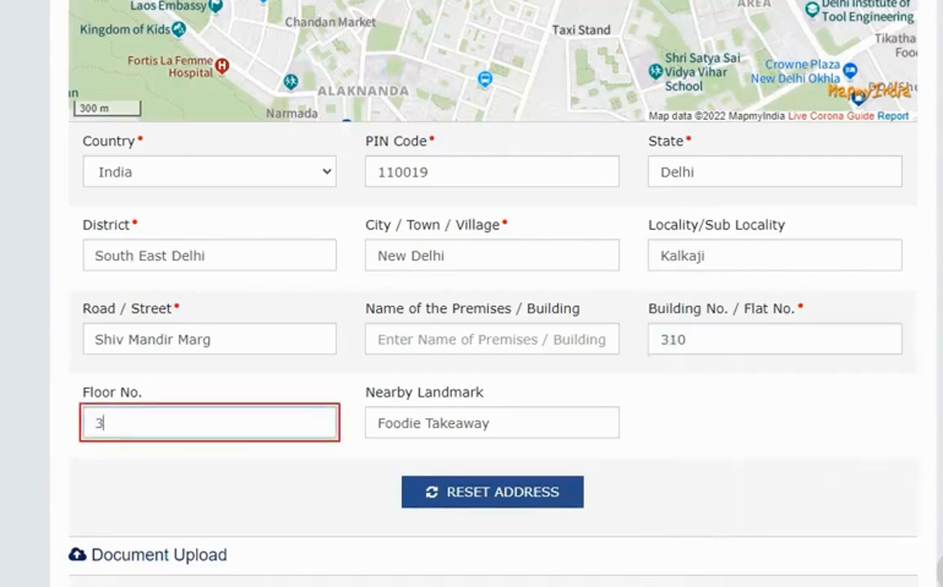
{"action": "scroll", "coordinate": [220, 426], "scroll_direction": "down", "scroll_amount": 5}
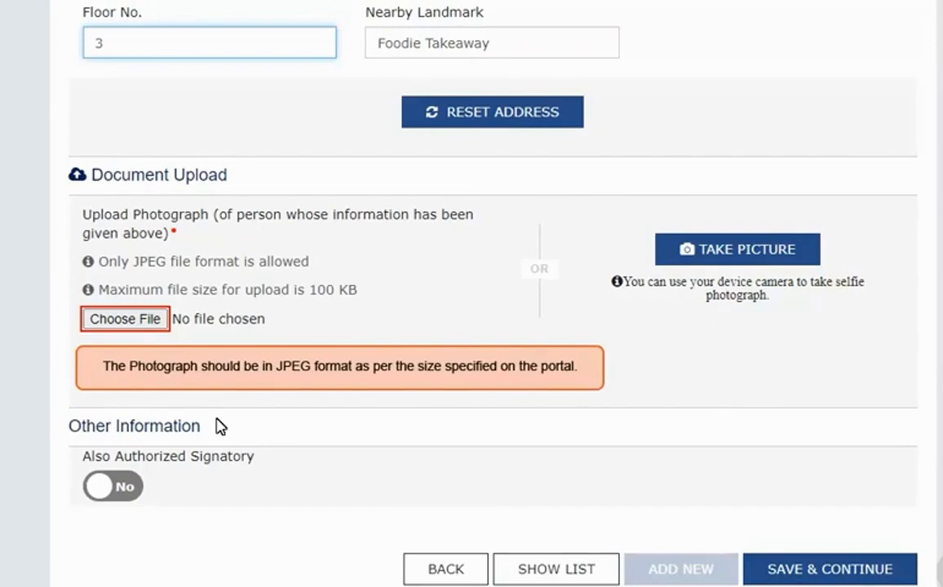
Upload the promoter's JPEG photo and save the Promoter / Partners details at 67% profile.
{"action": "left_click", "coordinate": [116, 322]}
{"action": "left_click", "coordinate": [359, 285]}
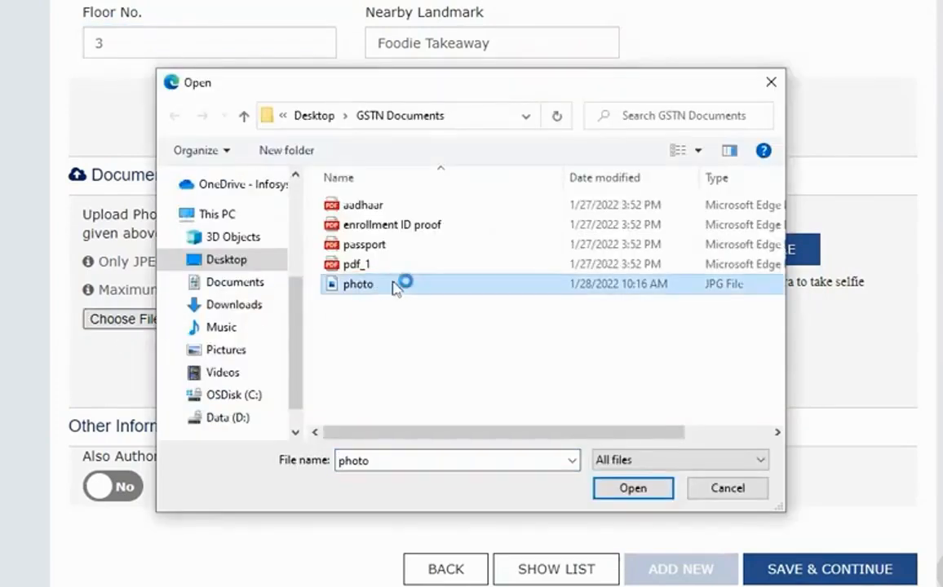
{"action": "left_click", "coordinate": [629, 489]}
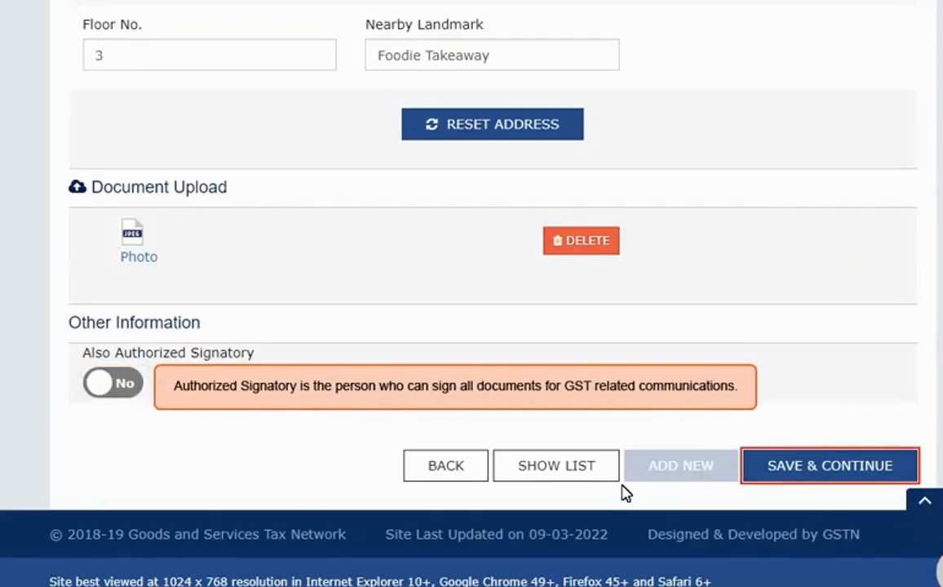
{"action": "left_click", "coordinate": [830, 471]}
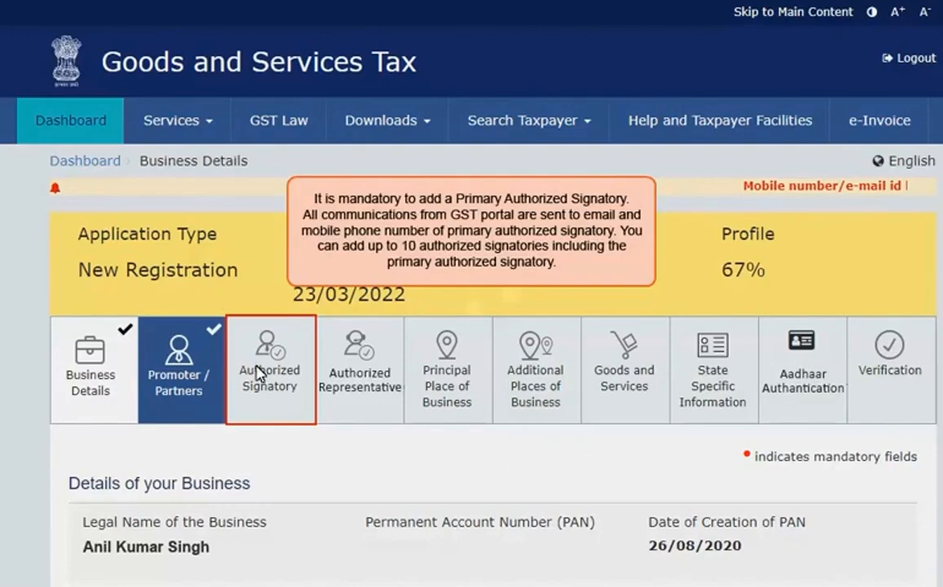
Mark the signatory as primary and enter their first name, father's name, gender Female and PAN.
{"action": "left_click", "coordinate": [233, 334]}
{"action": "left_click", "coordinate": [85, 145]}
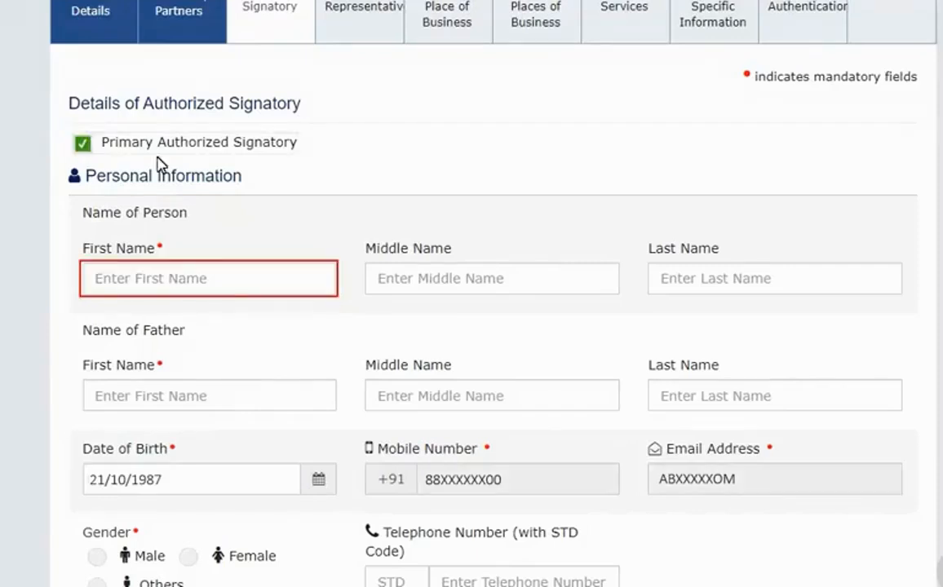
{"action": "left_click", "coordinate": [218, 282]}
{"action": "left_click", "coordinate": [177, 398]}
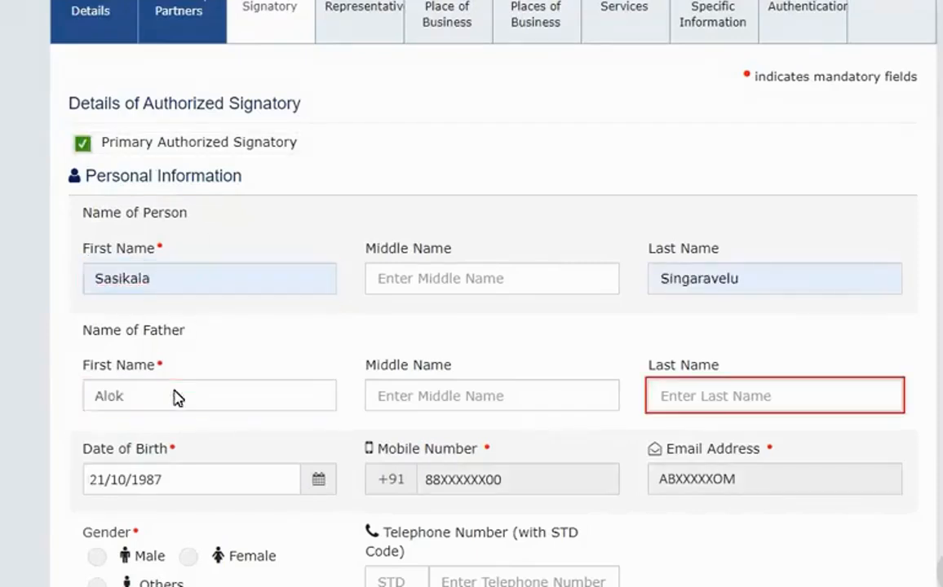
{"action": "left_click", "coordinate": [811, 396]}
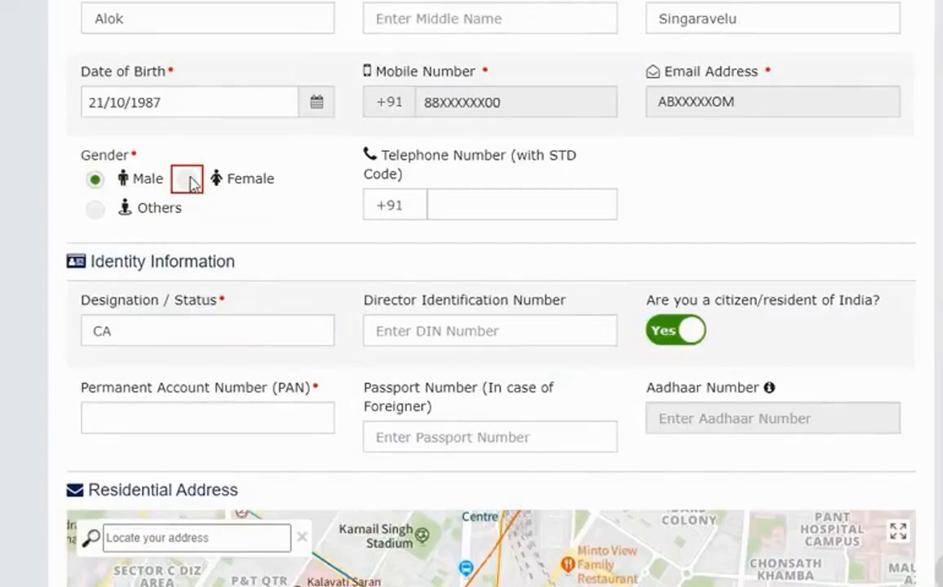
{"action": "left_click", "coordinate": [187, 180]}
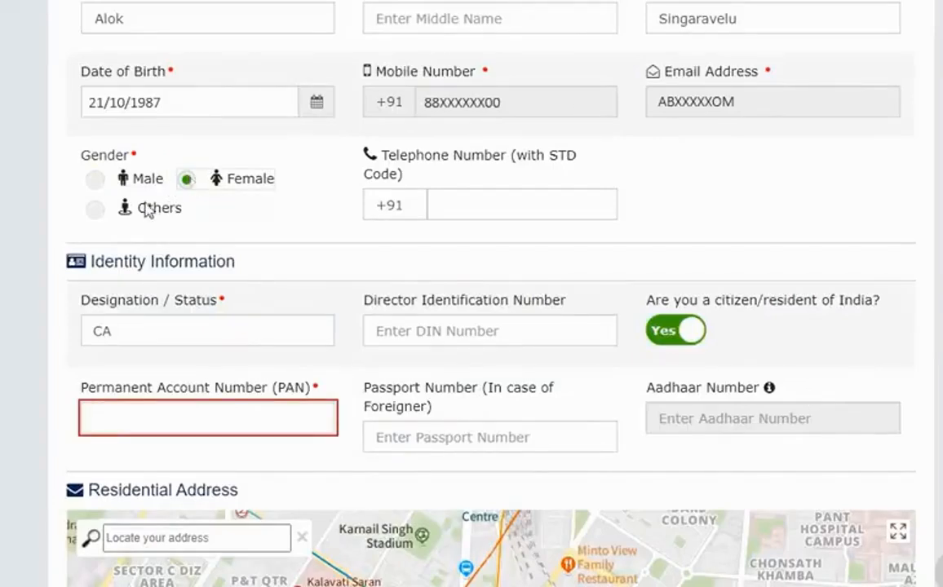
{"action": "left_click", "coordinate": [113, 418]}
{"action": "type", "text": "APXXXXXX8E"}
Locate the signatory's residential address at Malviya Nagar, New Delhi on the map and confirm it.
{"action": "scroll", "coordinate": [123, 453], "scroll_direction": "down", "scroll_amount": 5}
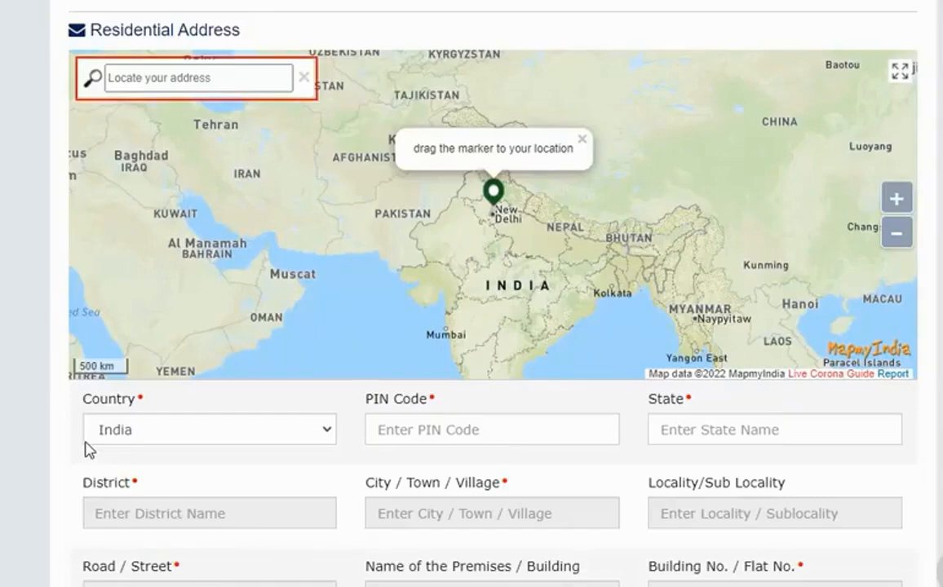
{"action": "left_click", "coordinate": [216, 77]}
{"action": "type", "text": "Malviya nagar"}
{"action": "left_click", "coordinate": [179, 272]}
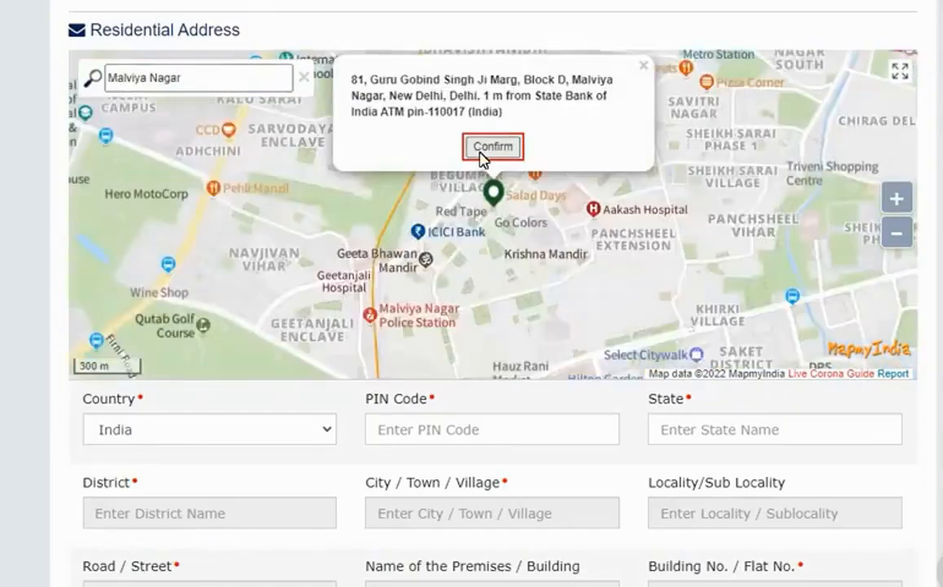
{"action": "left_click", "coordinate": [492, 147]}
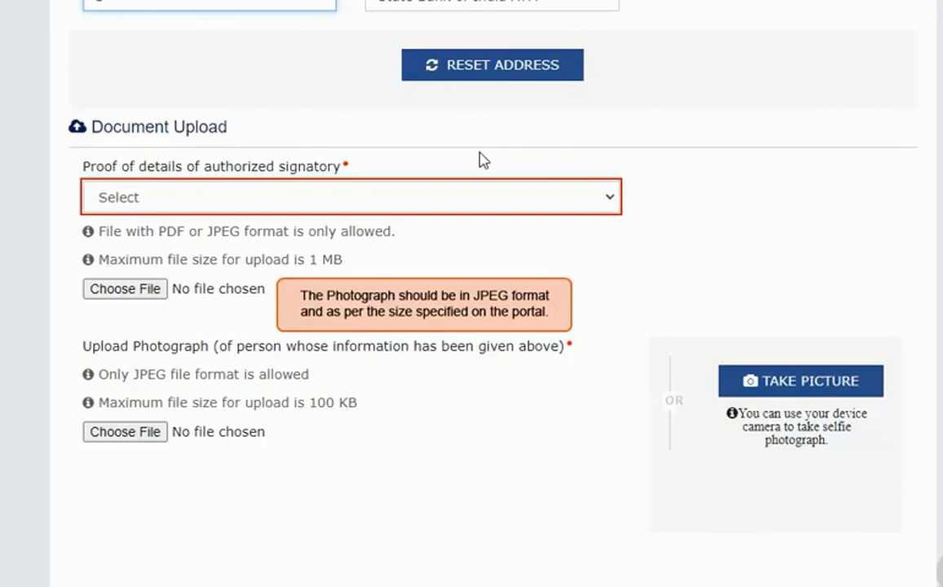
Attach a Letter of Authorisation as the signatory's proof document.
{"action": "left_click", "coordinate": [380, 194]}
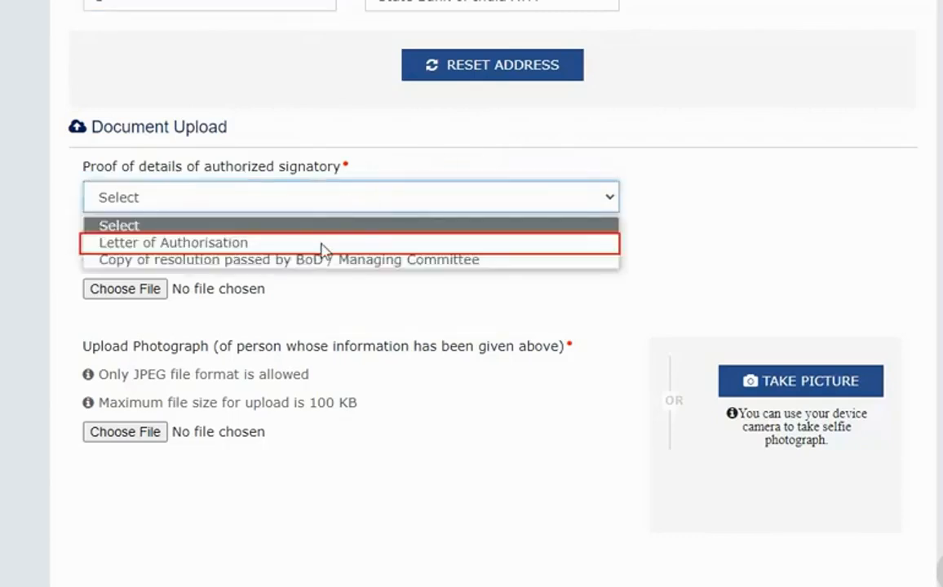
{"action": "left_click", "coordinate": [320, 243]}
{"action": "left_click", "coordinate": [152, 287]}
{"action": "double_click", "coordinate": [354, 290]}
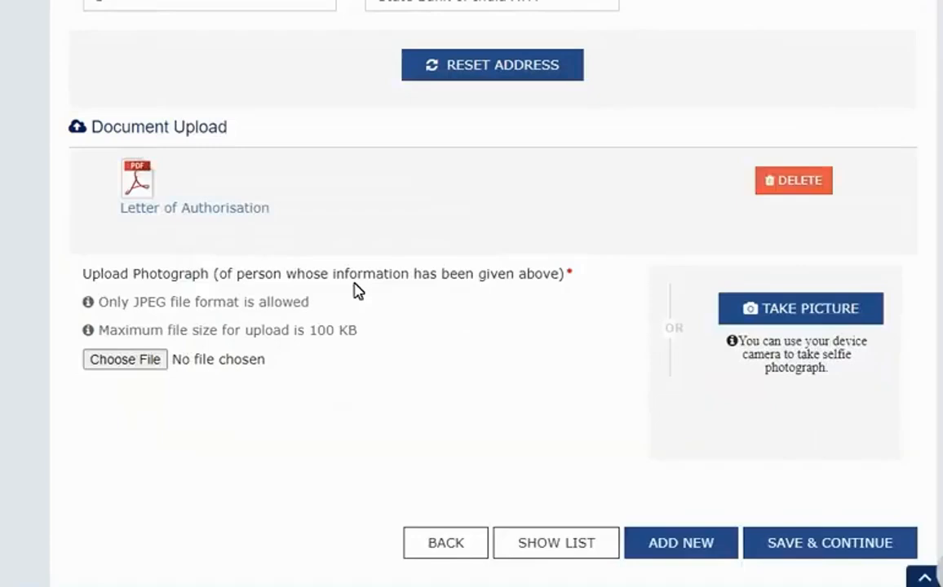
Attach photo.jpg as the signatory's photograph and save the Authorized Signatory details.
{"action": "left_click", "coordinate": [152, 361]}
{"action": "double_click", "coordinate": [364, 287]}
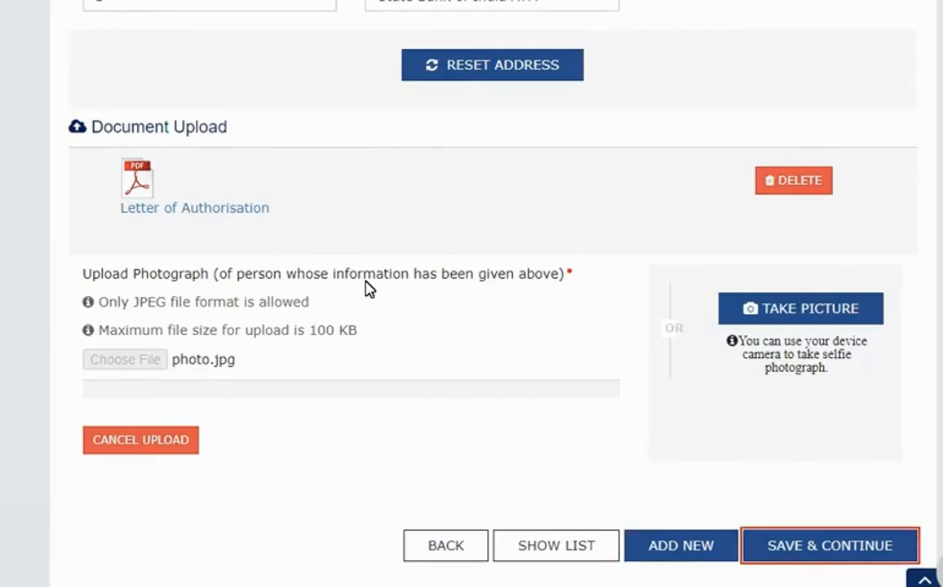
{"action": "left_click", "coordinate": [855, 553]}
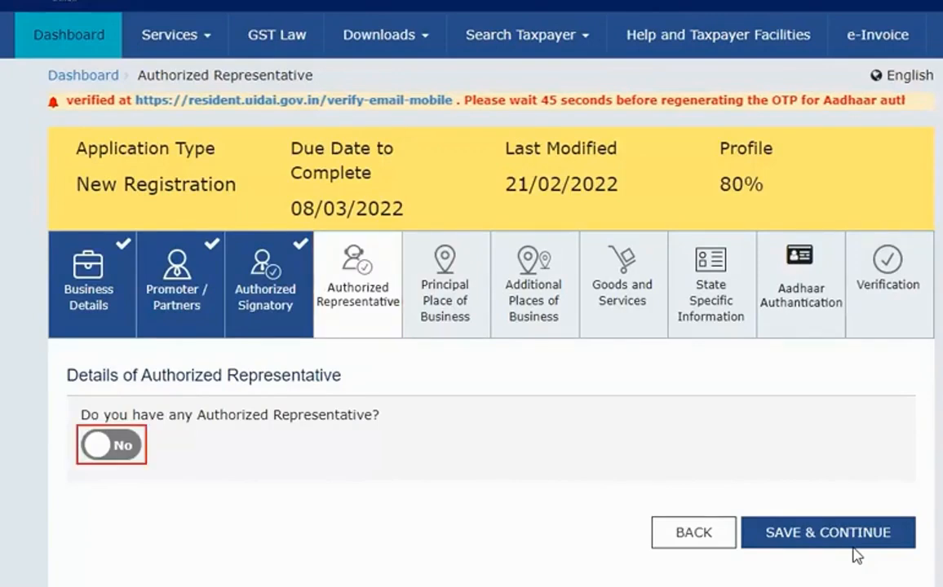
Declare an authorized representative of type Other with name and Chartered Accountant holding COP designation.
{"action": "left_click", "coordinate": [112, 445]}
{"action": "scroll", "coordinate": [129, 450], "scroll_direction": "down", "scroll_amount": 5}
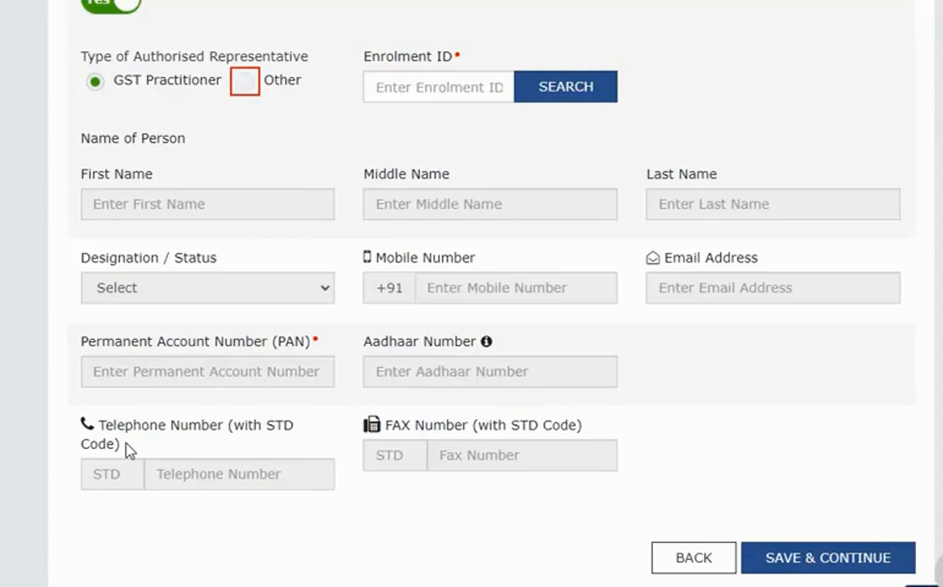
{"action": "left_click", "coordinate": [245, 83]}
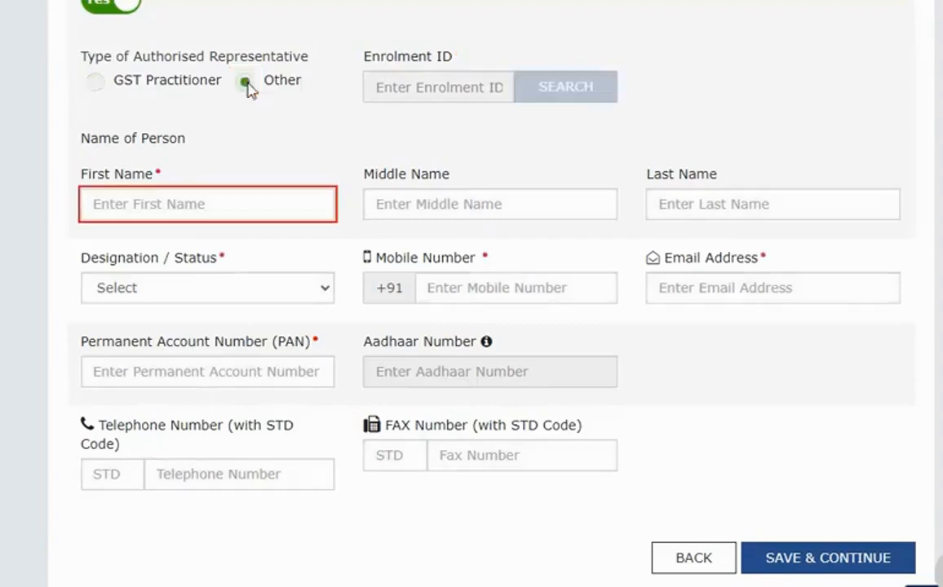
{"action": "left_click", "coordinate": [228, 199]}
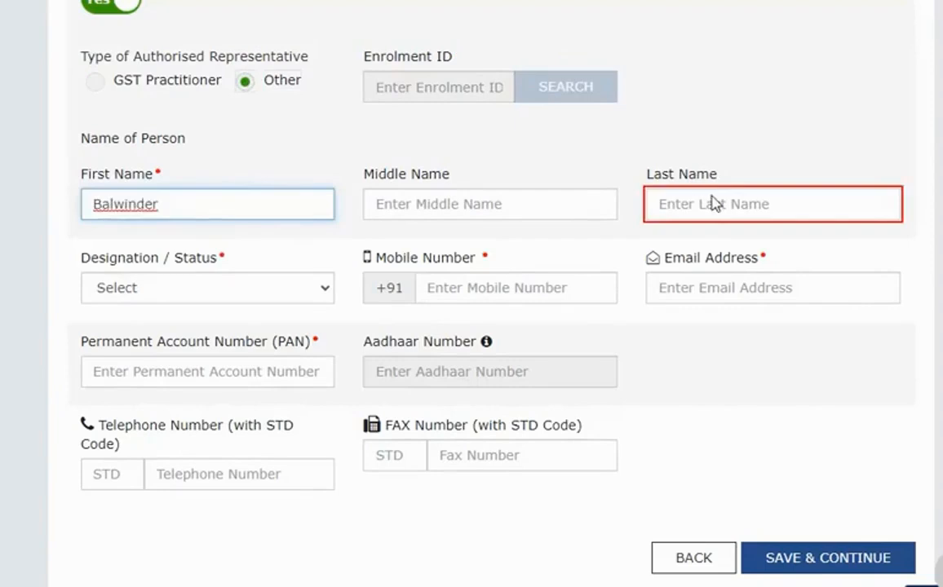
{"action": "left_click", "coordinate": [711, 204]}
{"action": "left_click", "coordinate": [176, 299]}
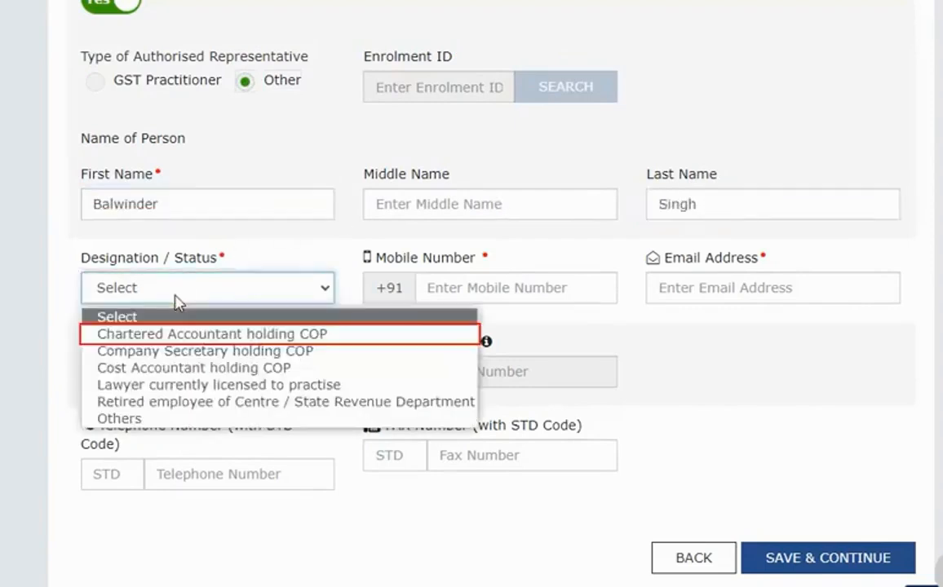
{"action": "left_click", "coordinate": [152, 337]}
Enter the representative's mobile, e-mail and PAN, then switch the representative option to No and save.
{"action": "left_click", "coordinate": [518, 300]}
{"action": "type", "text": "88XXXXXX00"}
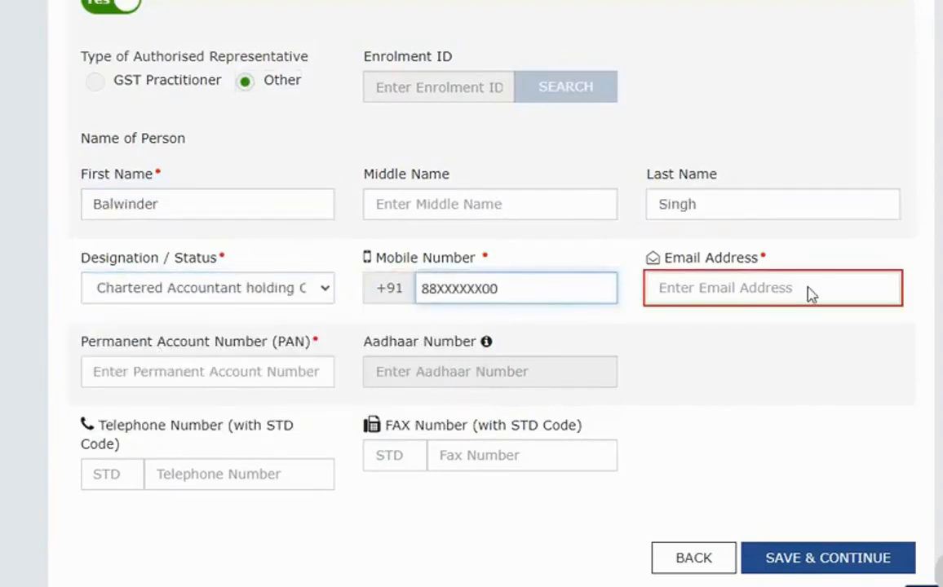
{"action": "left_click", "coordinate": [810, 293]}
{"action": "left_click", "coordinate": [204, 373]}
{"action": "type", "text": "APXXXXXX8C"}
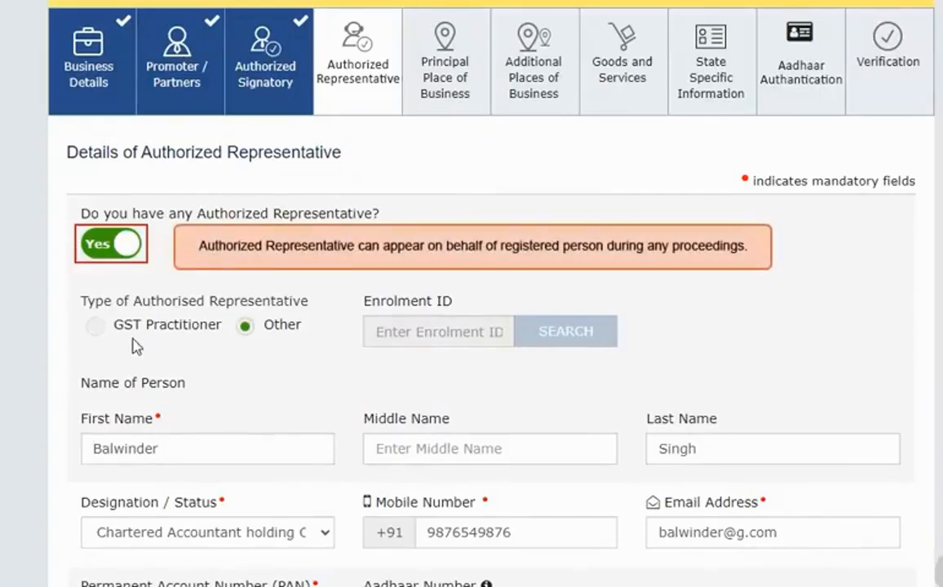
{"action": "left_click", "coordinate": [103, 243]}
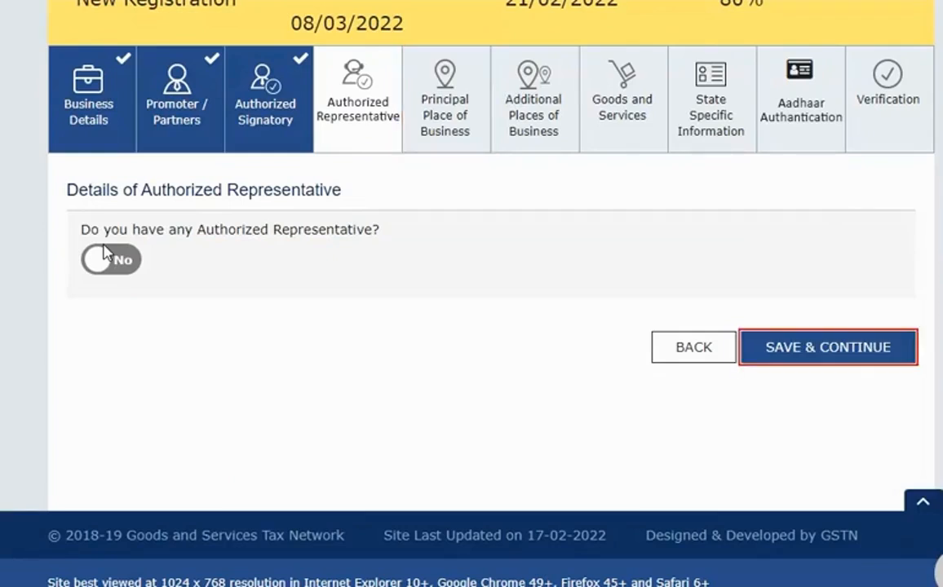
{"action": "left_click", "coordinate": [881, 342]}
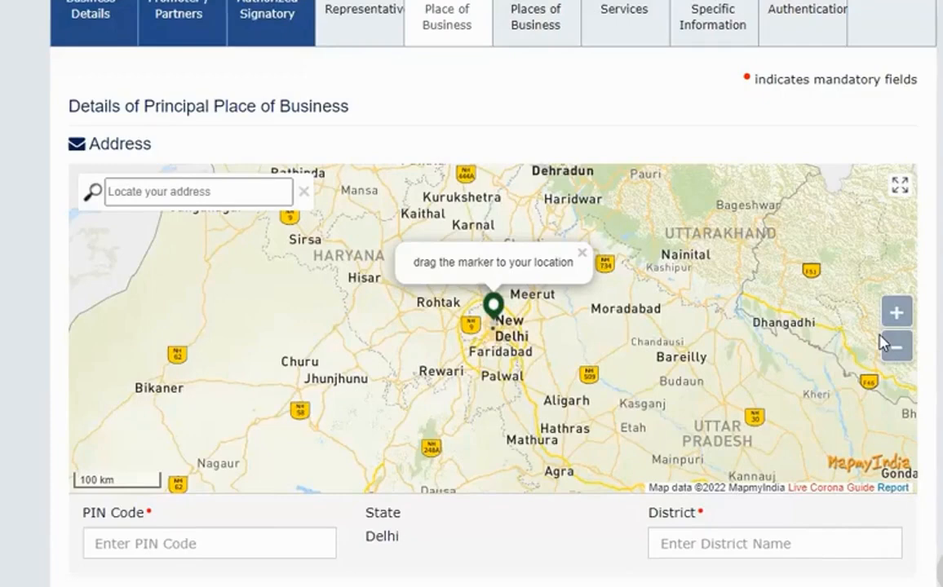
Locate the business address at Safdarjung Extension on the map and enter floor 2nd.
{"action": "left_click", "coordinate": [134, 194]}
{"action": "type", "text": "saf"}
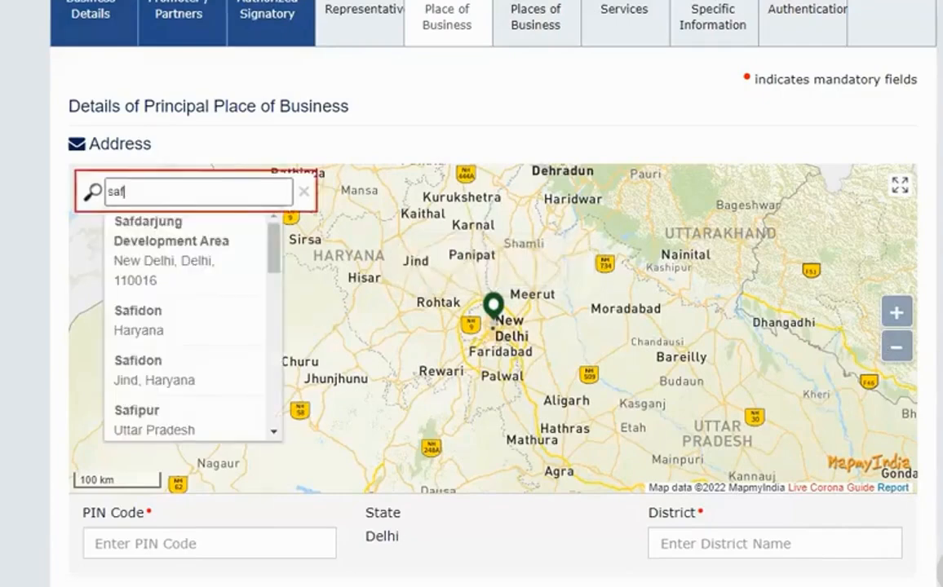
{"action": "type", "text": "darjung e"}
{"action": "left_click", "coordinate": [137, 424]}
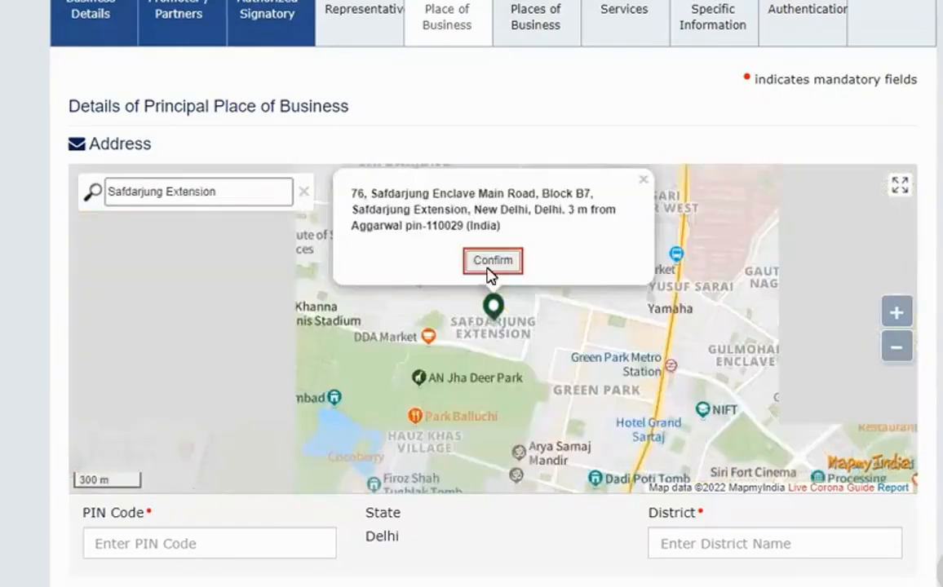
{"action": "left_click", "coordinate": [491, 260]}
{"action": "type", "text": "2n"}
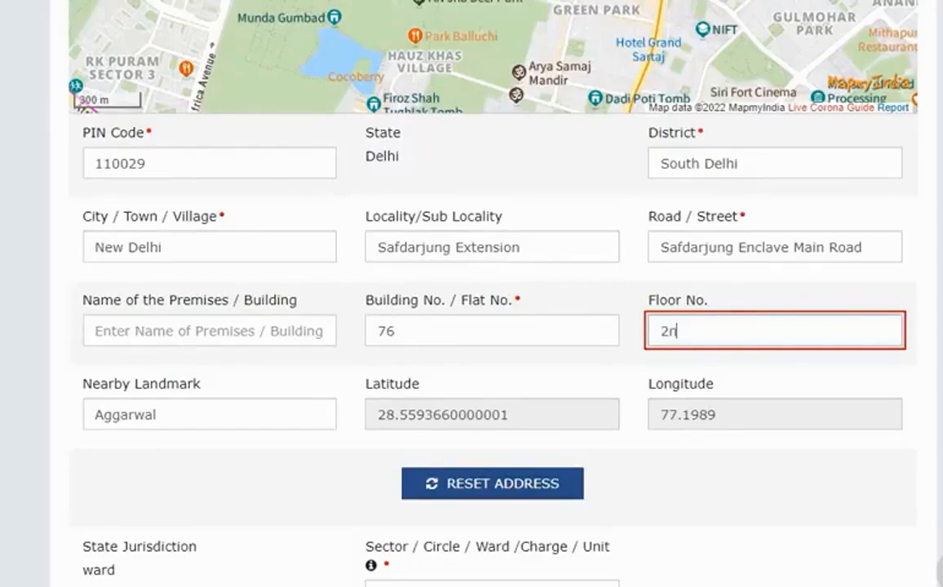
{"action": "type", "text": "d"}
{"action": "scroll", "coordinate": [711, 336], "scroll_direction": "down", "scroll_amount": 3}
Set ward Malviya Nagar and jurisdiction DELHI SOUTH, division NARAINA, RANGE- 54.
{"action": "left_click", "coordinate": [585, 371]}
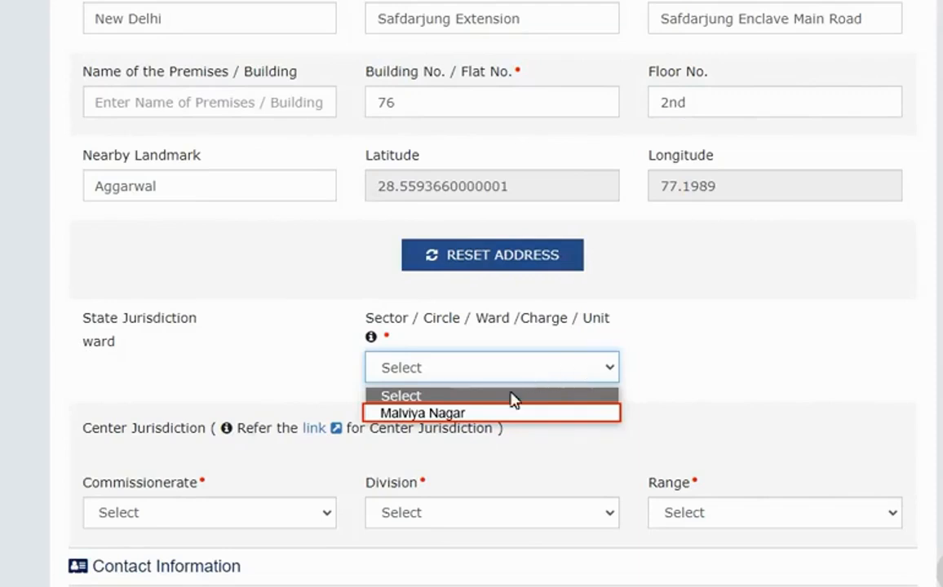
{"action": "left_click", "coordinate": [509, 414]}
{"action": "left_click", "coordinate": [326, 66]}
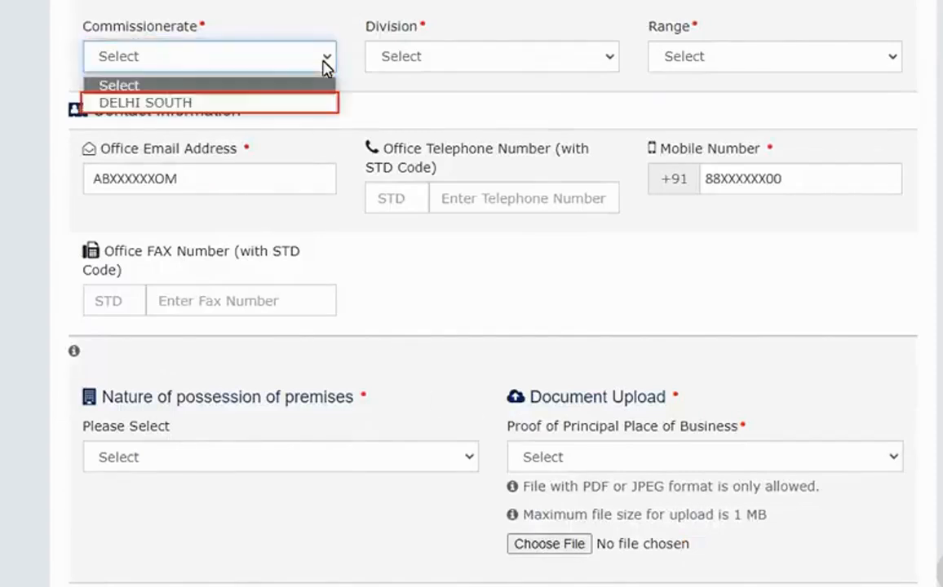
{"action": "left_click", "coordinate": [263, 97]}
{"action": "left_click", "coordinate": [493, 75]}
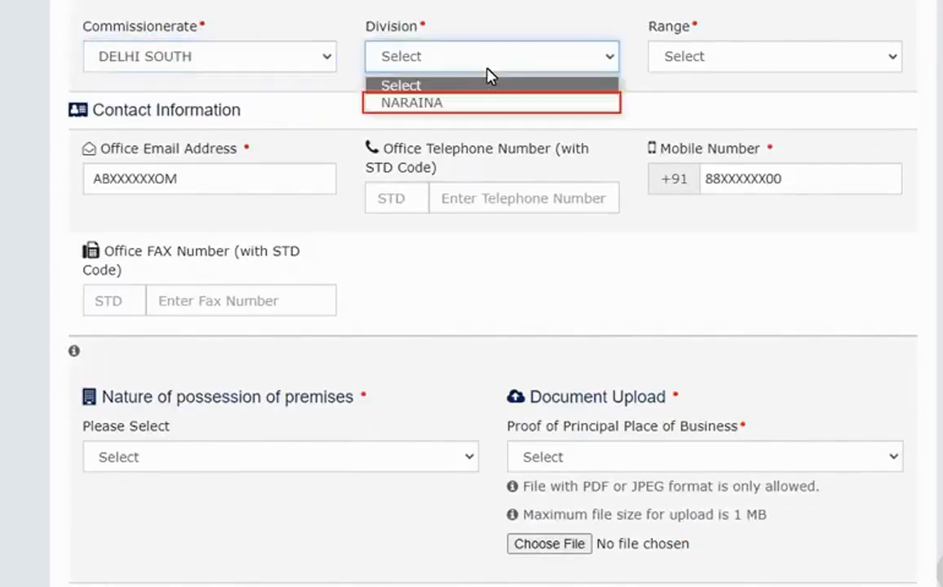
{"action": "left_click", "coordinate": [477, 104]}
{"action": "left_click", "coordinate": [699, 72]}
{"action": "left_click", "coordinate": [698, 105]}
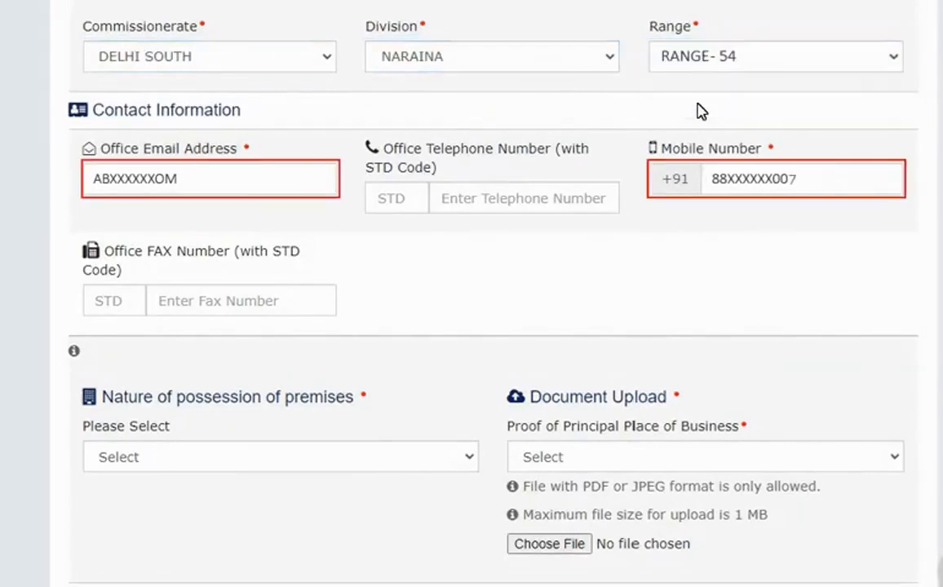
{"action": "scroll", "coordinate": [700, 111], "scroll_direction": "down", "scroll_amount": 4}
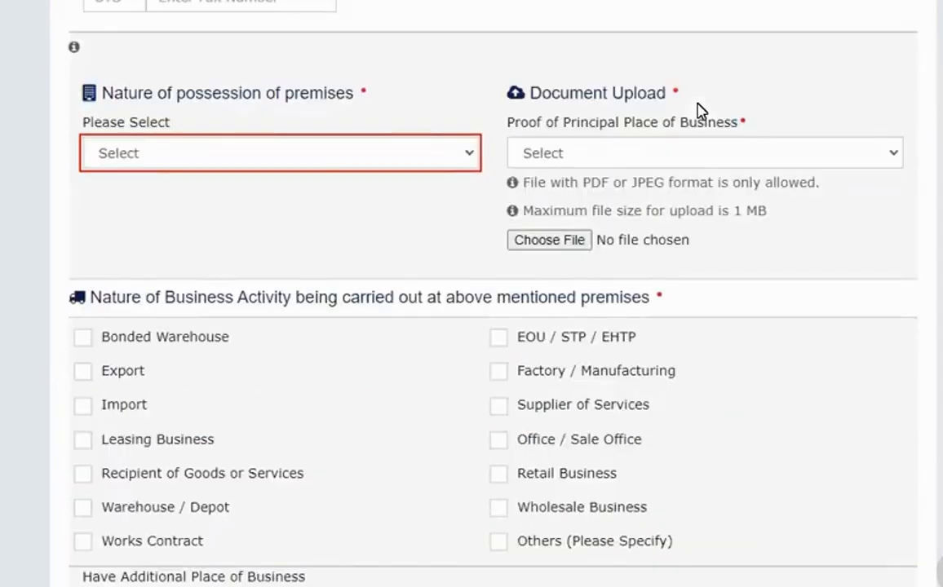
Set premises possession to Consent and upload a Consent Letter as proof.
{"action": "left_click", "coordinate": [408, 152]}
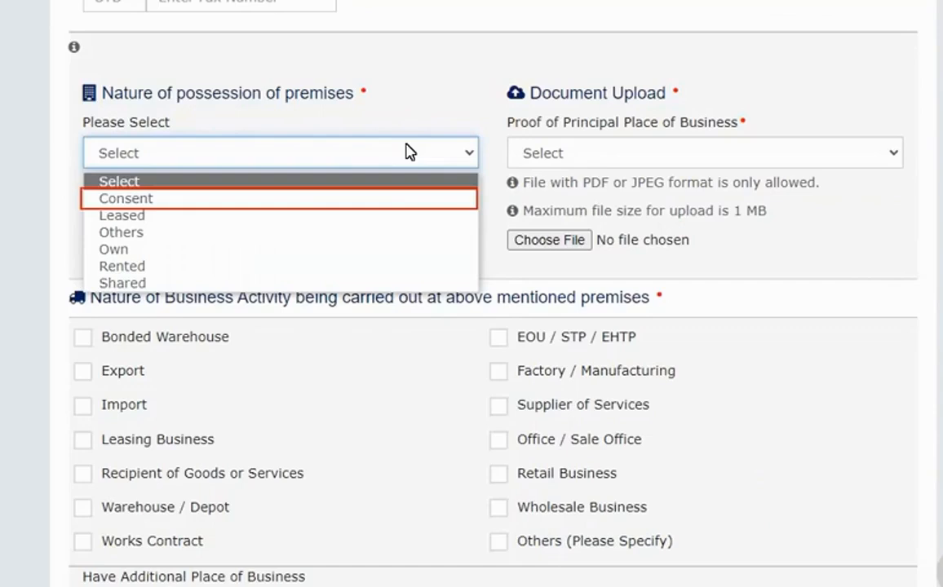
{"action": "left_click", "coordinate": [313, 201]}
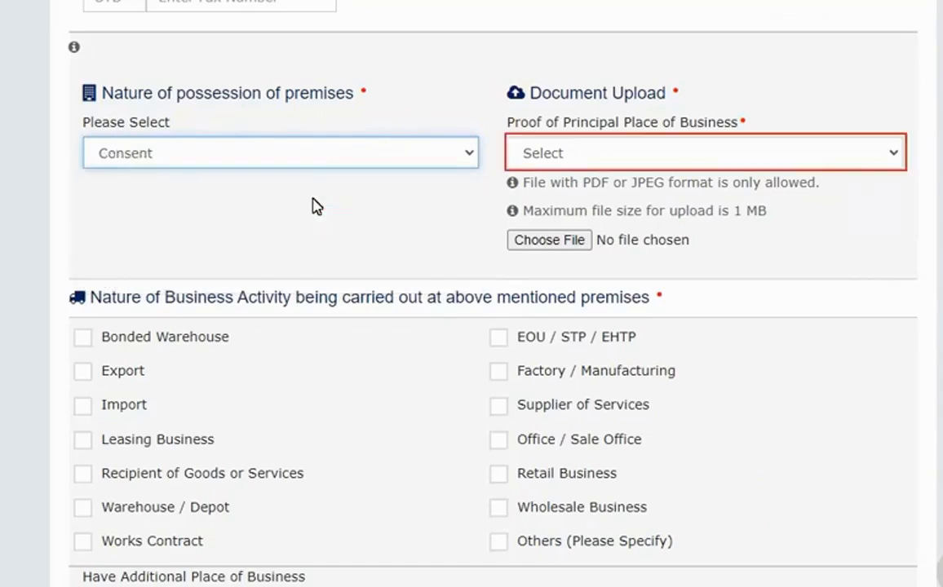
{"action": "left_click", "coordinate": [628, 153]}
{"action": "left_click", "coordinate": [620, 197]}
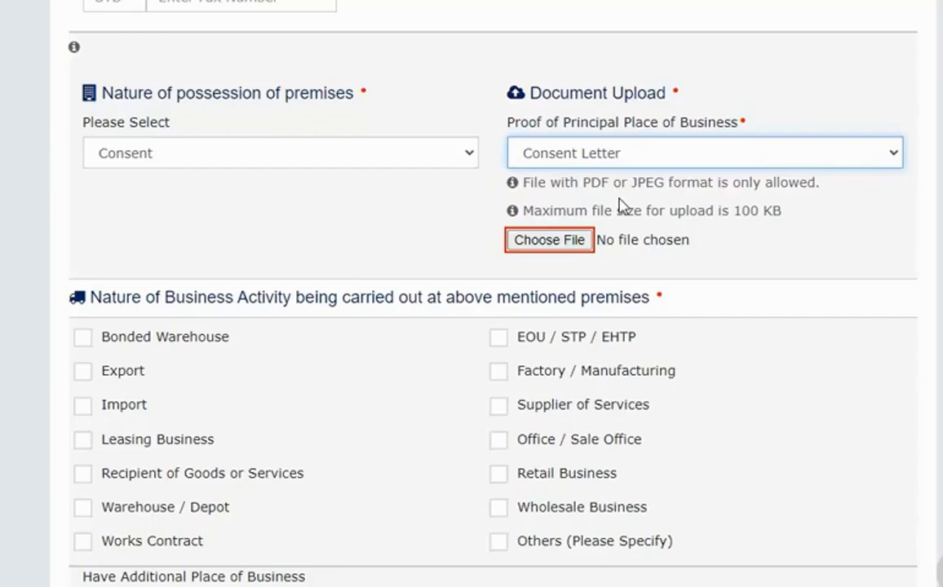
{"action": "left_click", "coordinate": [563, 240]}
{"action": "left_click", "coordinate": [636, 489]}
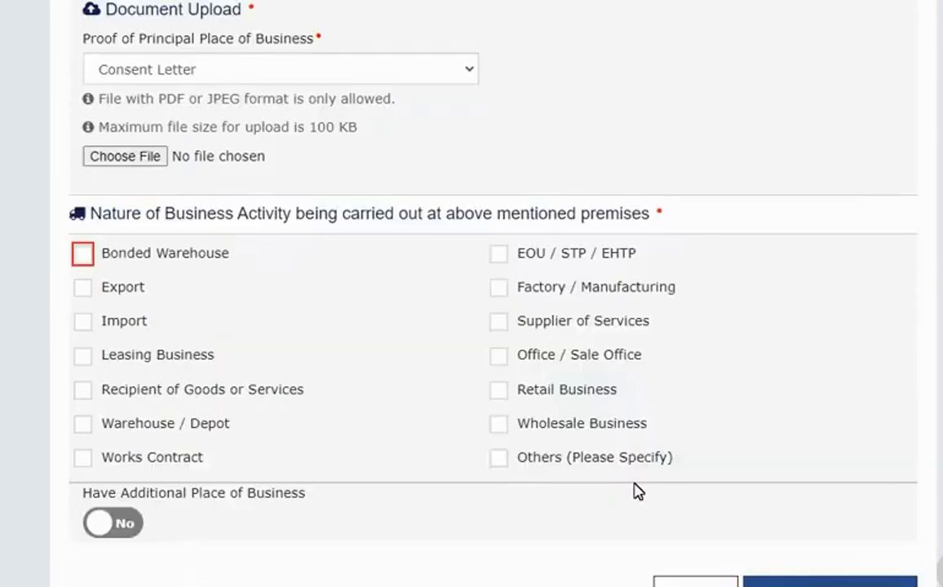
Tick Bonded Warehouse, Export, Supplier of Services and Retail Business as business activities.
{"action": "left_click", "coordinate": [82, 254]}
{"action": "left_click", "coordinate": [83, 289]}
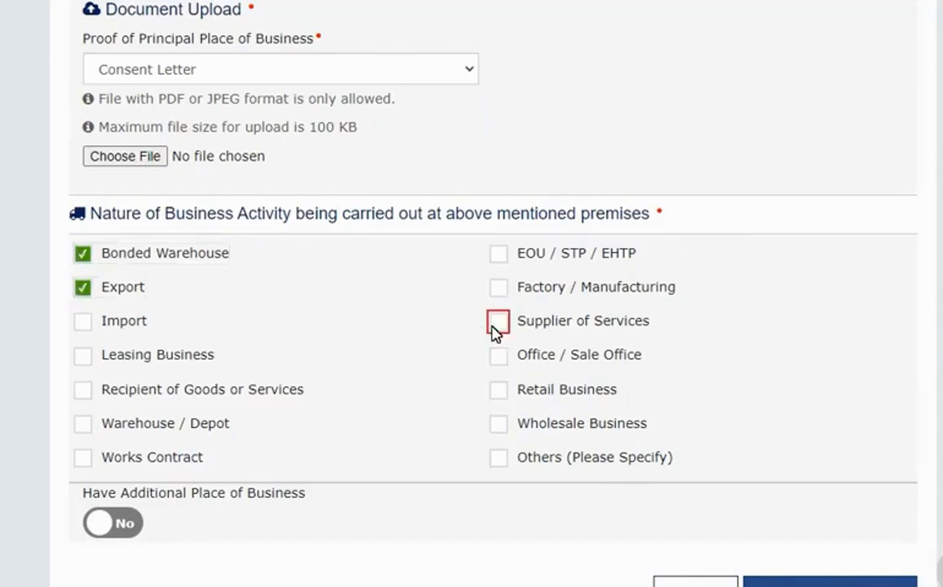
{"action": "left_click", "coordinate": [497, 323]}
{"action": "left_click", "coordinate": [498, 389]}
{"action": "scroll", "coordinate": [502, 399], "scroll_direction": "down", "scroll_amount": 2}
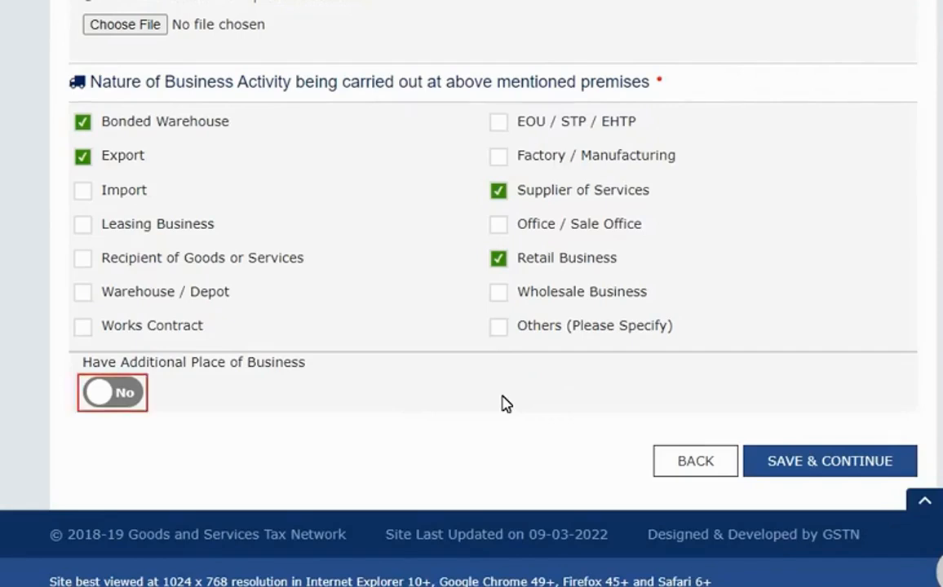
Declare additional places of business as Yes, save, add a new place and continue.
{"action": "left_click", "coordinate": [120, 394]}
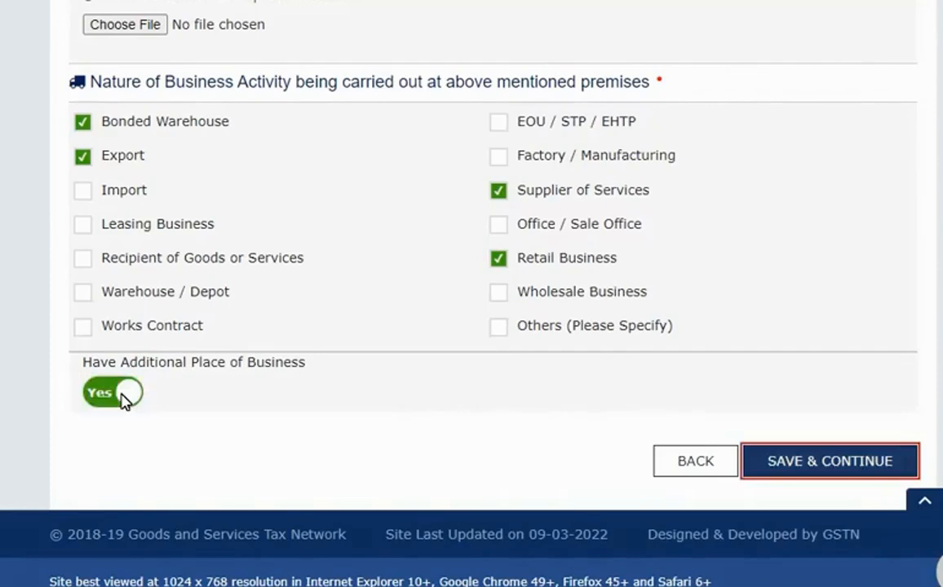
{"action": "left_click", "coordinate": [811, 461]}
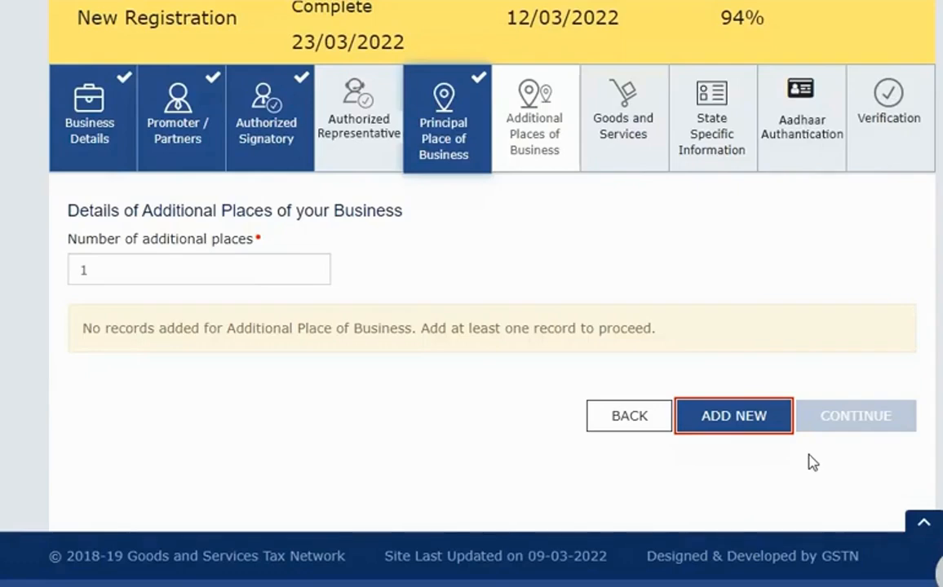
{"action": "left_click", "coordinate": [770, 414]}
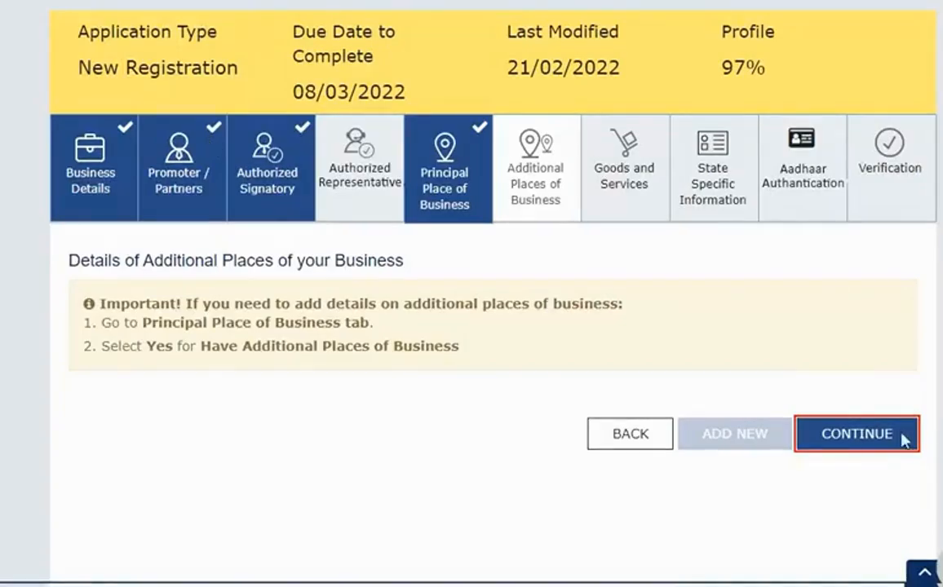
{"action": "left_click", "coordinate": [905, 437]}
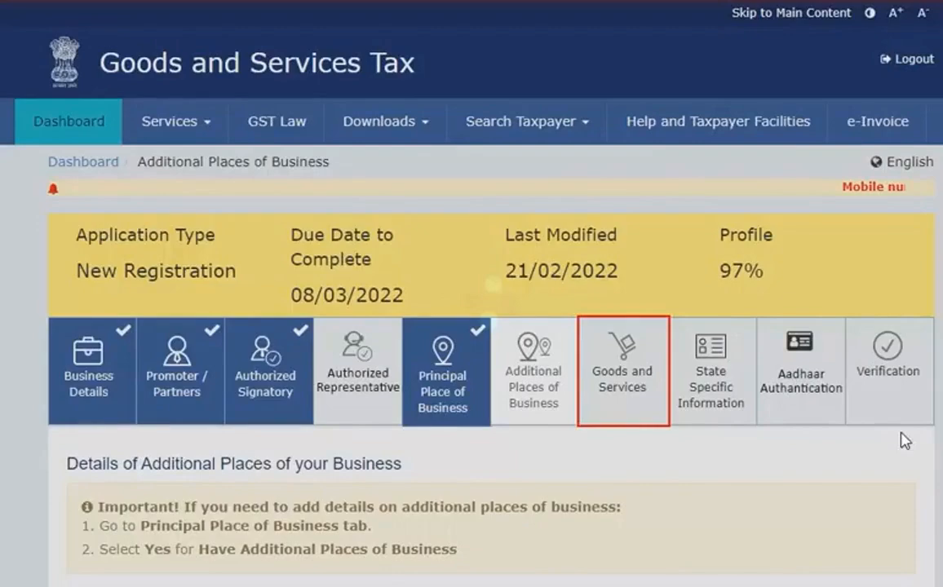
Search HSN chapter '210', add HSN 2101 to the goods list and save it.
{"action": "left_click", "coordinate": [635, 399]}
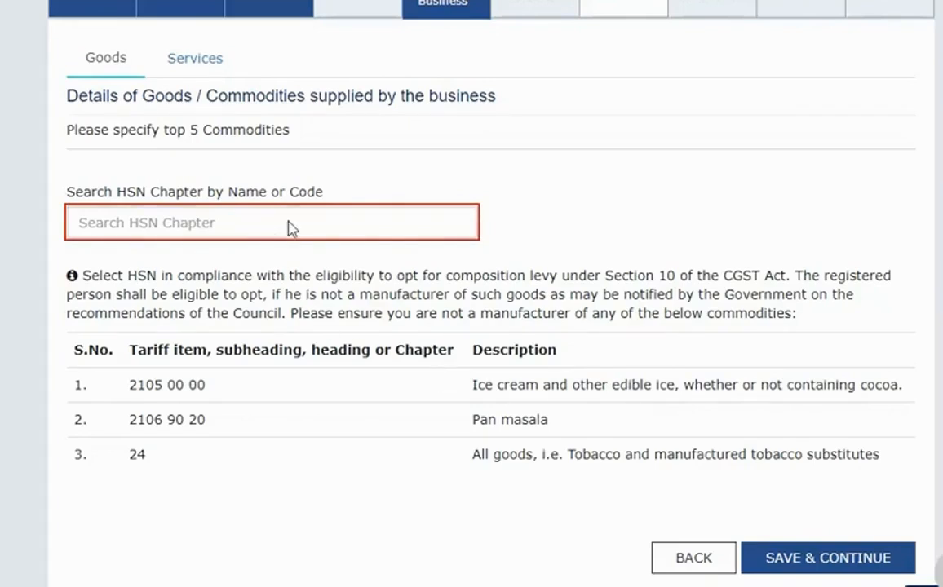
{"action": "left_click", "coordinate": [291, 225]}
{"action": "type", "text": "210"}
{"action": "left_click", "coordinate": [178, 280]}
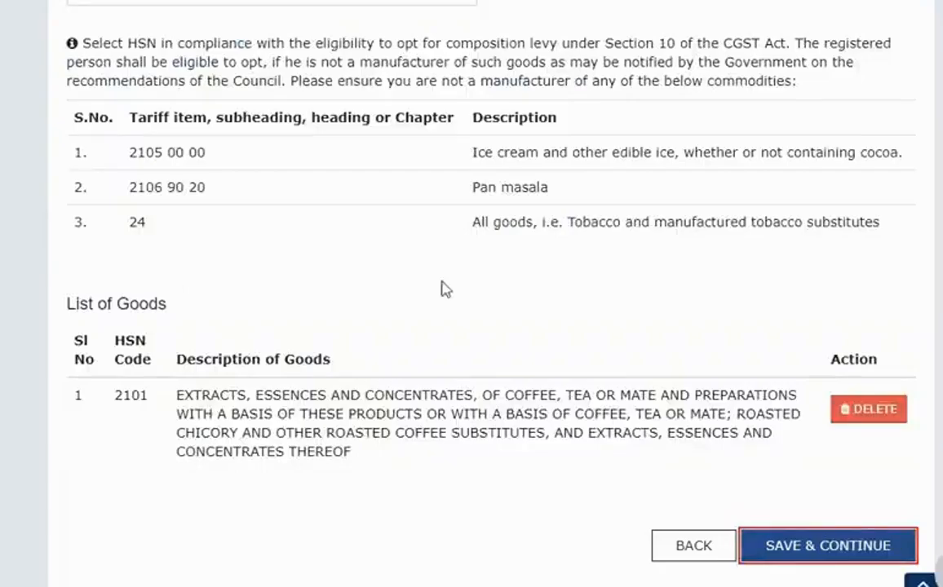
{"action": "left_click", "coordinate": [848, 548]}
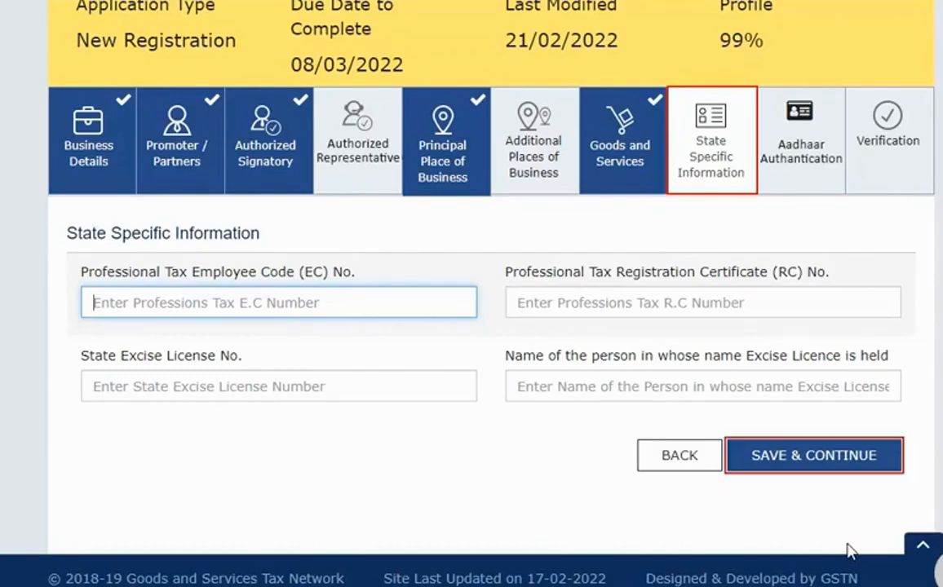
Save the empty State Specific Information form to reach Aadhaar Authentication.
{"action": "left_click", "coordinate": [829, 450]}
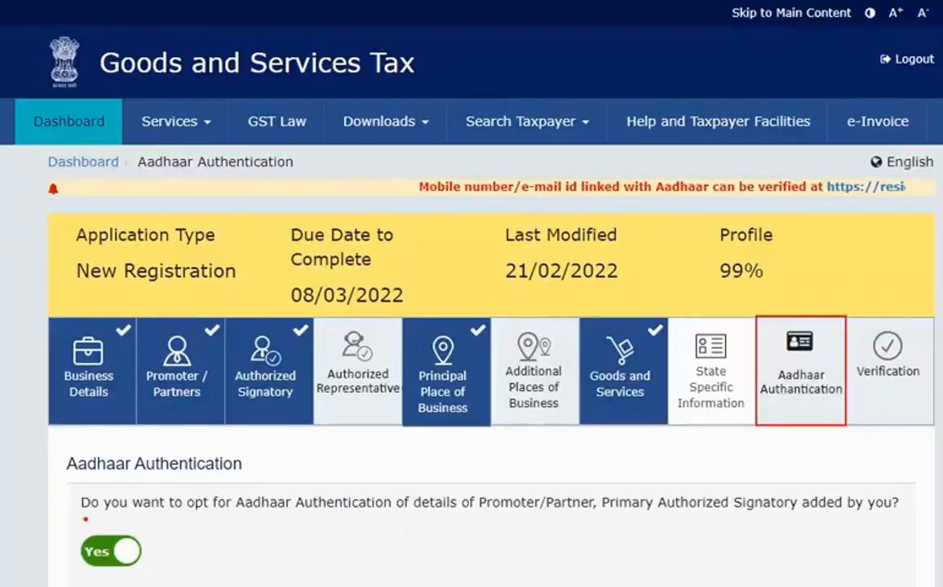